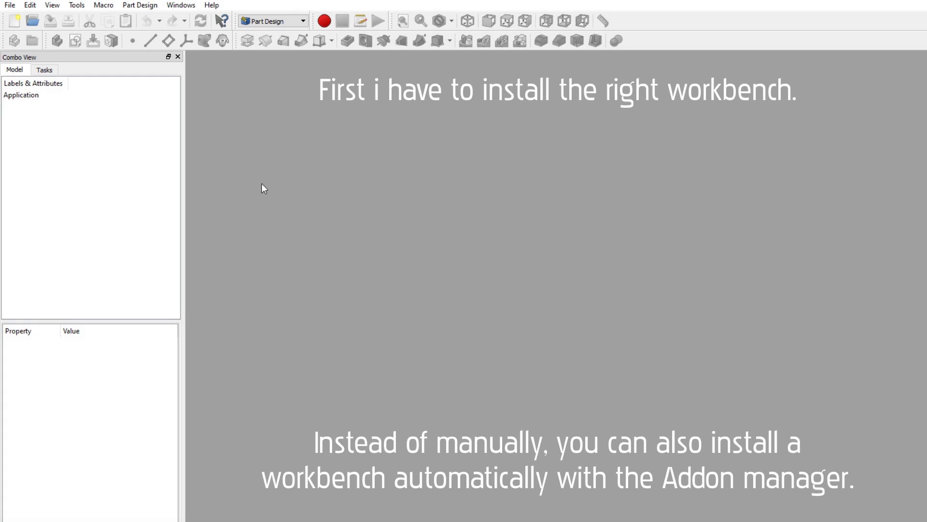
# - Install the fasteners workbench through the Addon manager, close the manager and acknowledge the restart notice
pyautogui.click(79, 10)
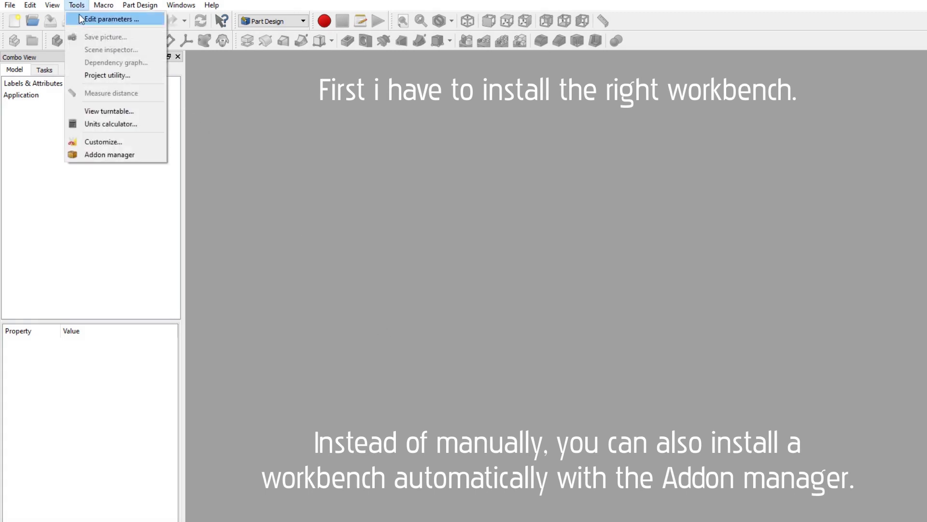
pyautogui.click(149, 158)
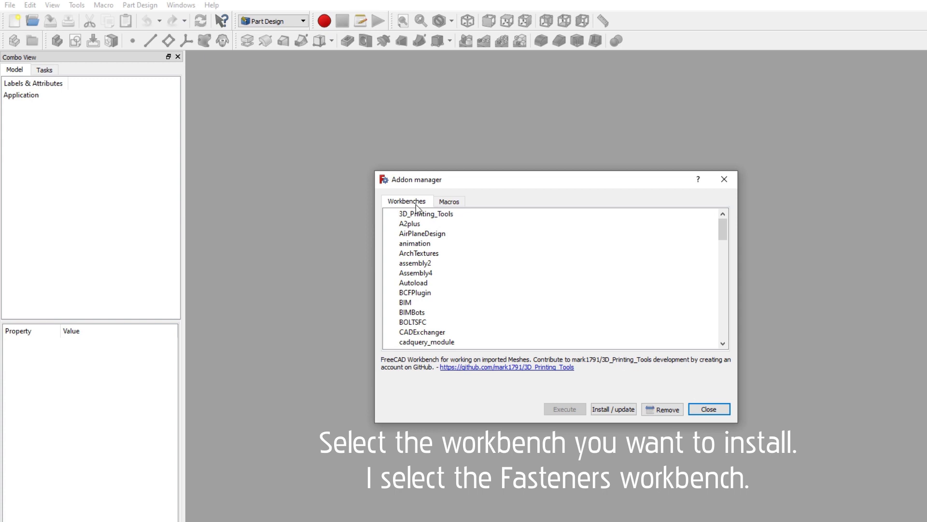
pyautogui.click(415, 244)
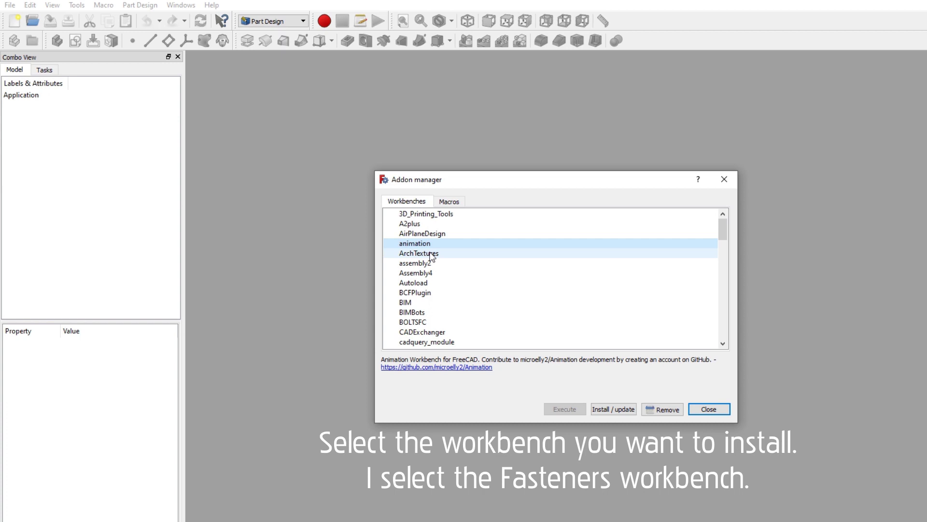
pyautogui.scroll(-4, 451, 272)
pyautogui.scroll(-2, 460, 288)
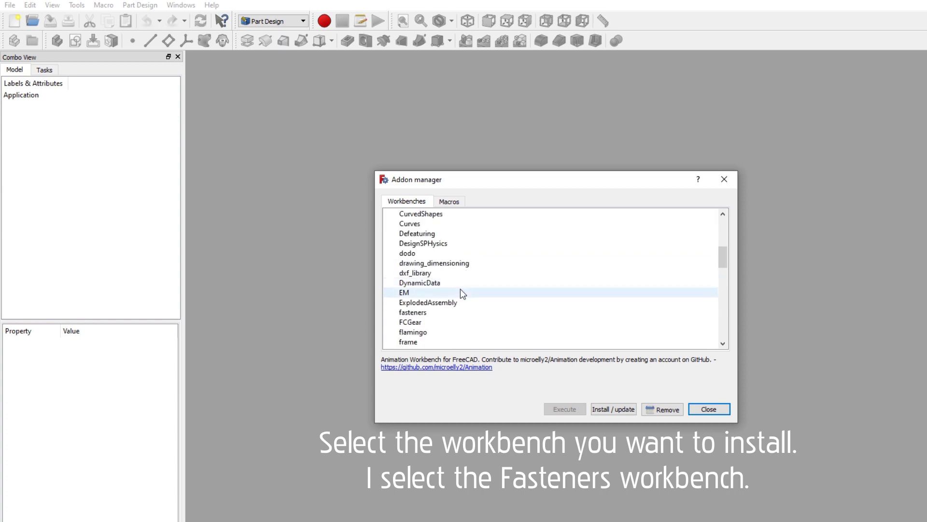
pyautogui.click(452, 317)
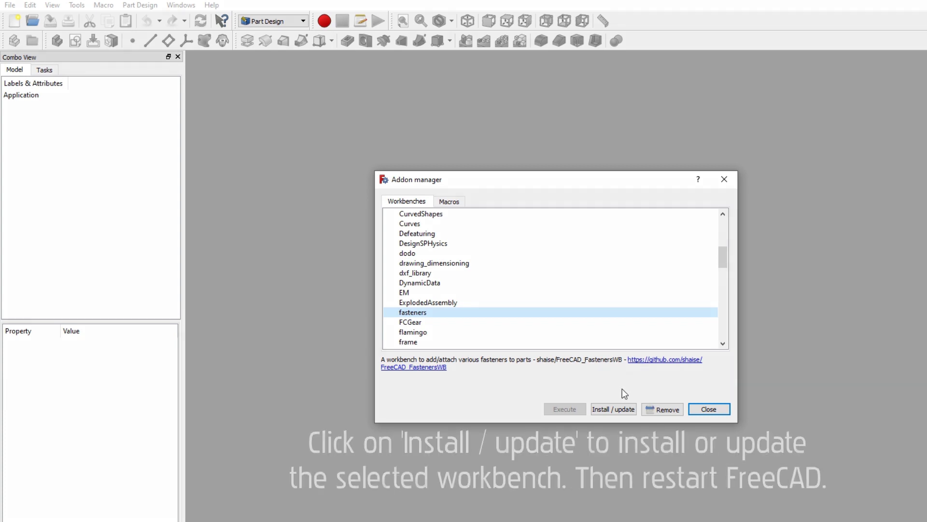
pyautogui.click(617, 409)
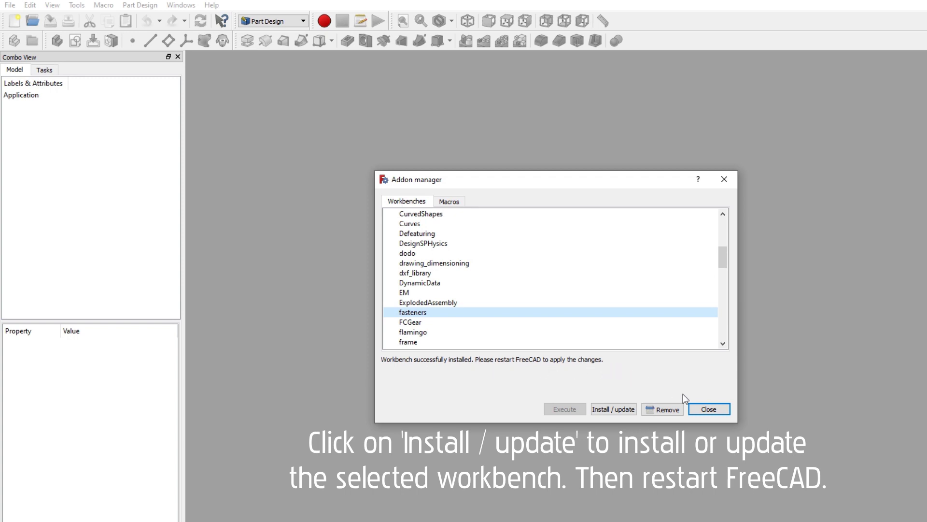
pyautogui.click(710, 410)
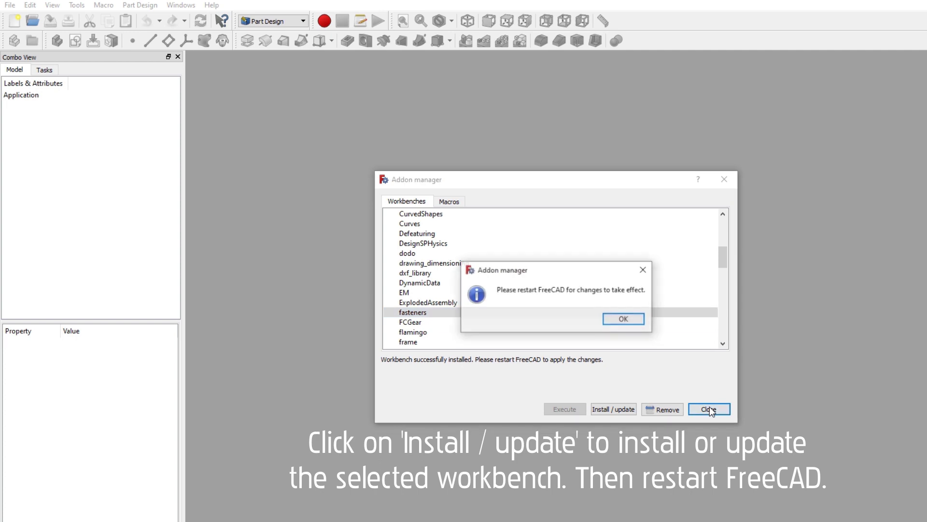
pyautogui.click(626, 320)
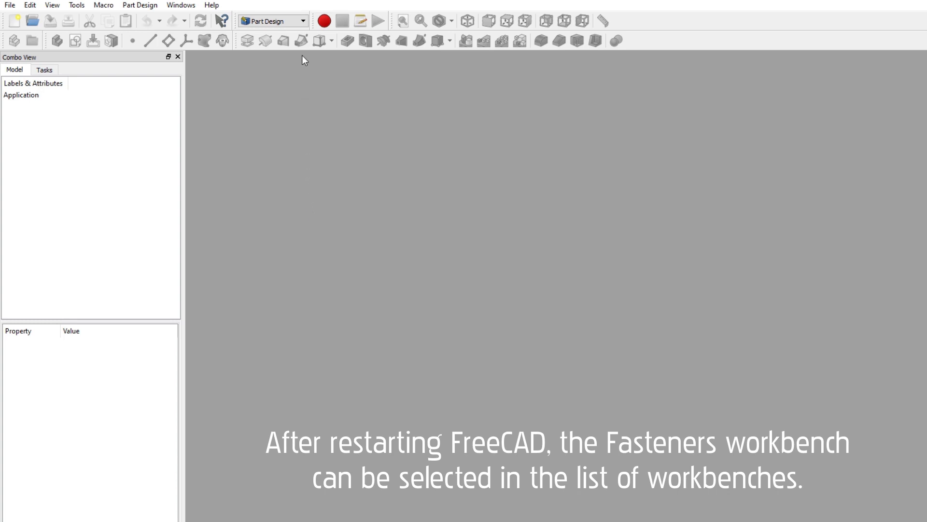
# - Switch to the Fasteners workbench and set its thread generation preference to 3D printer compatible
pyautogui.click(300, 24)
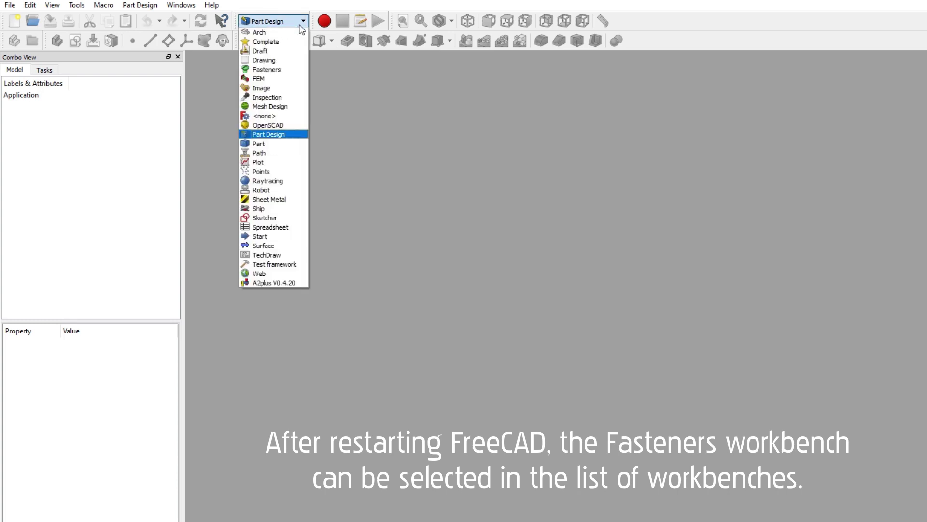
pyautogui.click(293, 73)
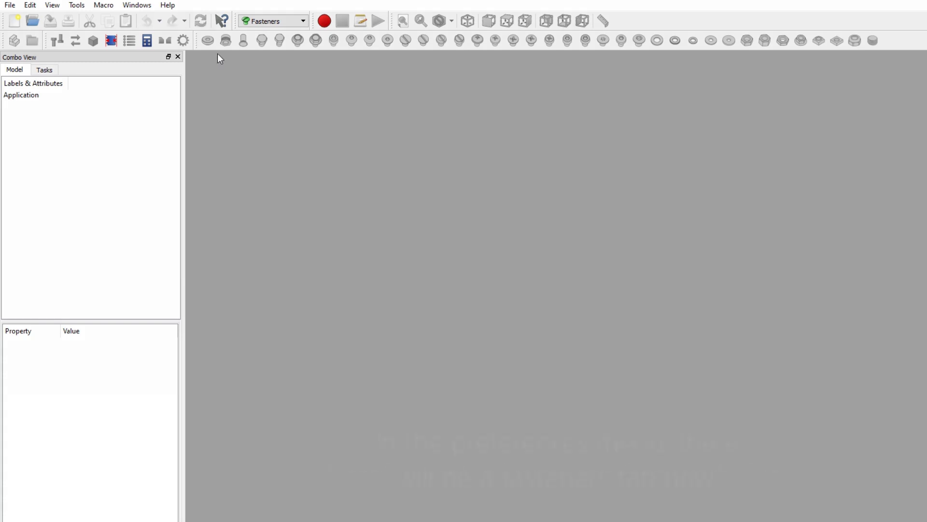
pyautogui.click(30, 5)
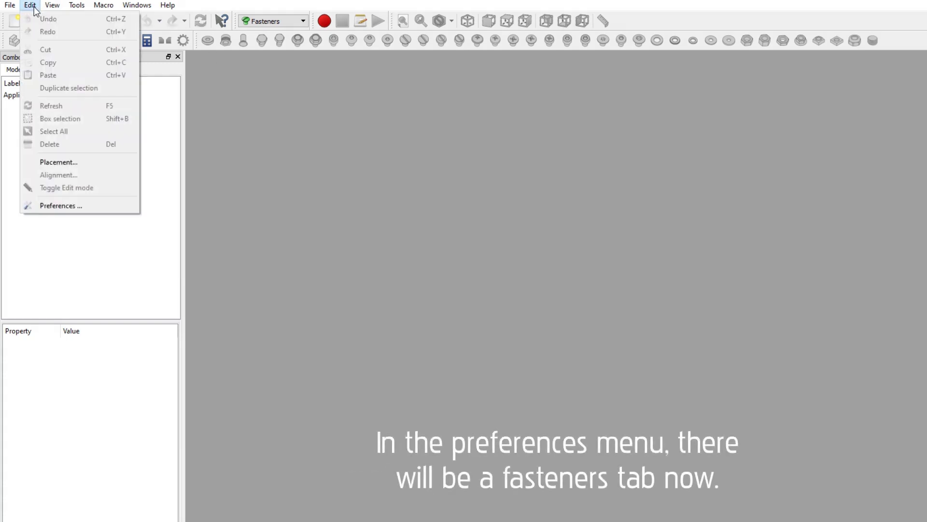
pyautogui.click(103, 205)
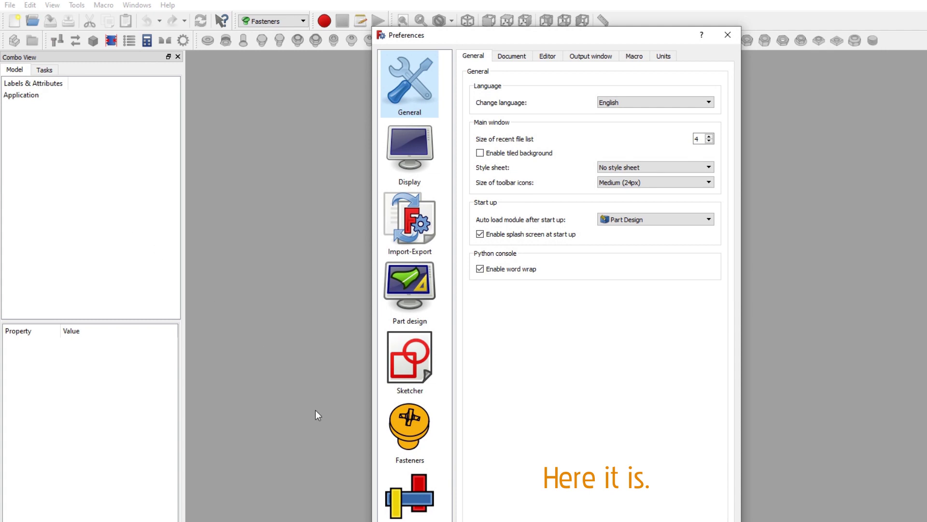
pyautogui.click(397, 435)
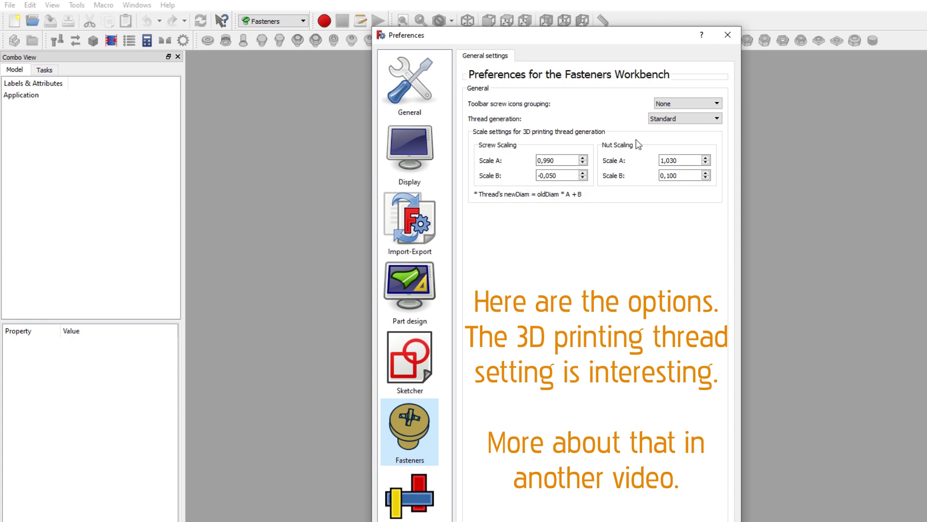
pyautogui.click(661, 120)
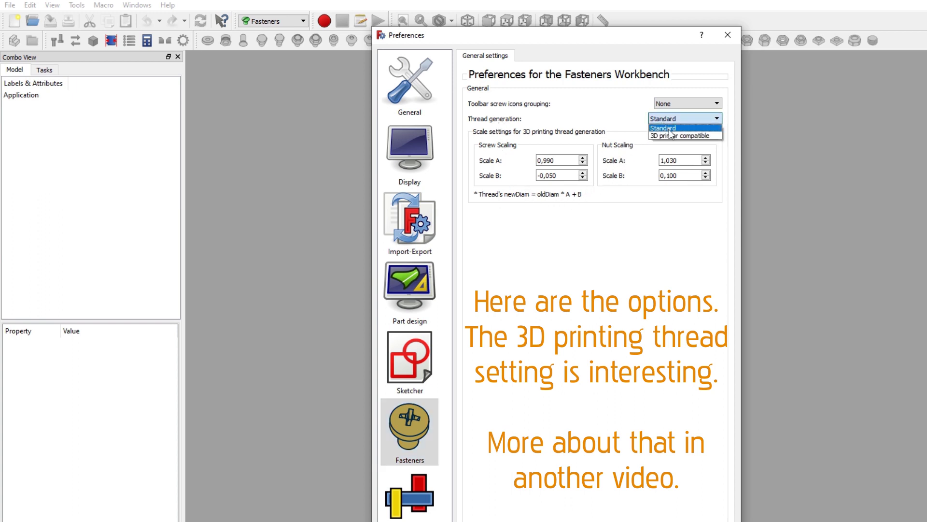
pyautogui.click(714, 136)
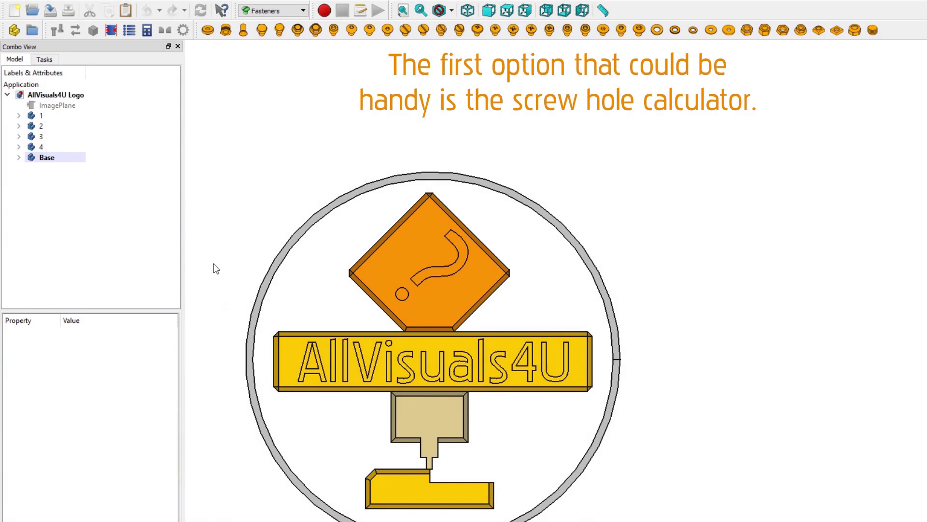
# - Look up the suggested hole diameter for an M10 Metric Screw in the screw hole calculator
pyautogui.click(147, 31)
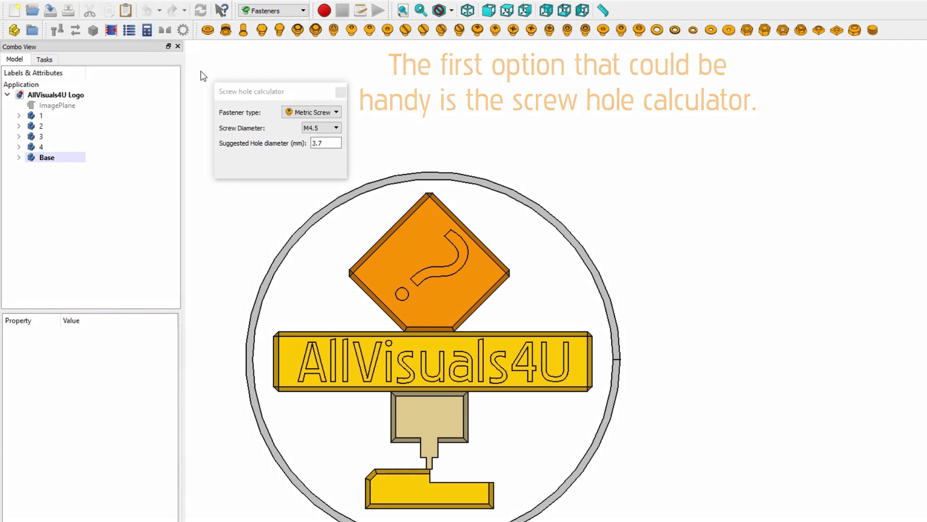
pyautogui.click(308, 115)
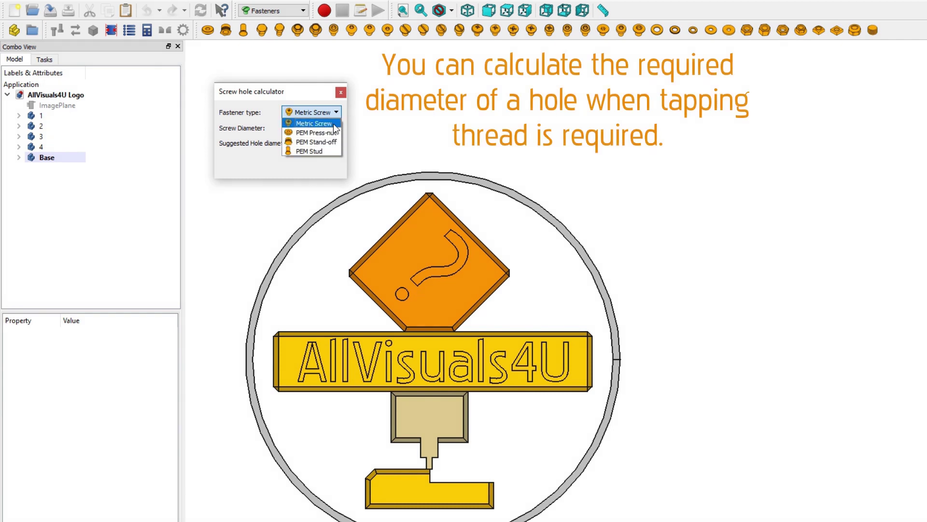
pyautogui.click(334, 125)
pyautogui.click(334, 128)
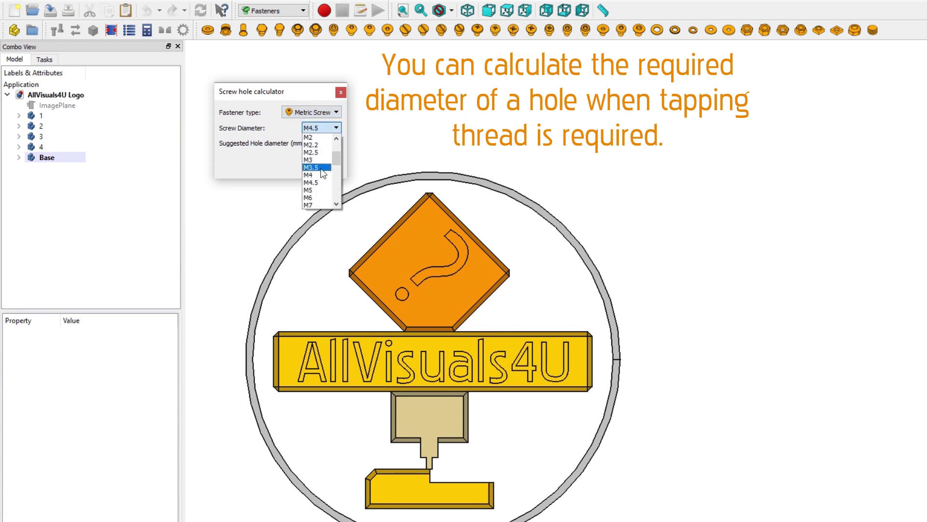
pyautogui.scroll(-2, 318, 177)
pyautogui.click(316, 181)
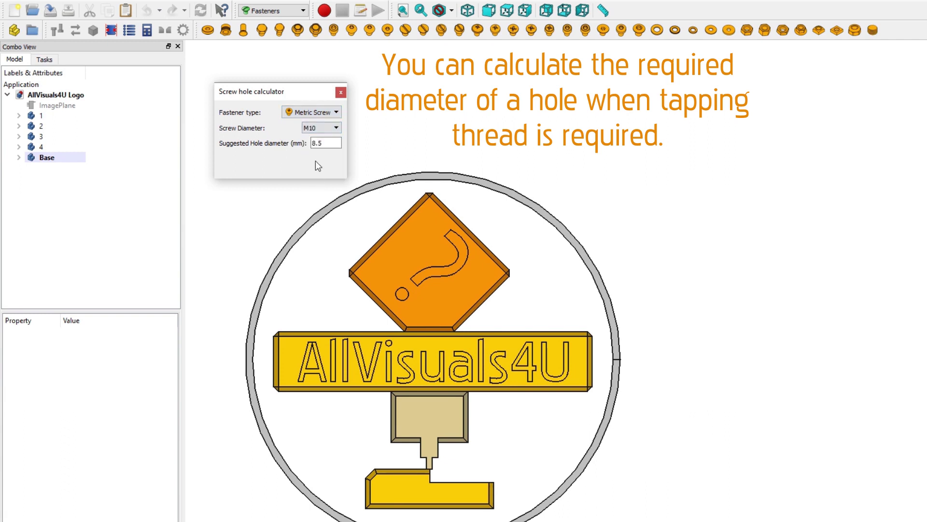
pyautogui.moveTo(331, 146); pyautogui.dragTo(312, 153)
# - Look up the suggested hole diameters for M6 and M4 metric screws, and close the screw hole calculator
pyautogui.click(323, 133)
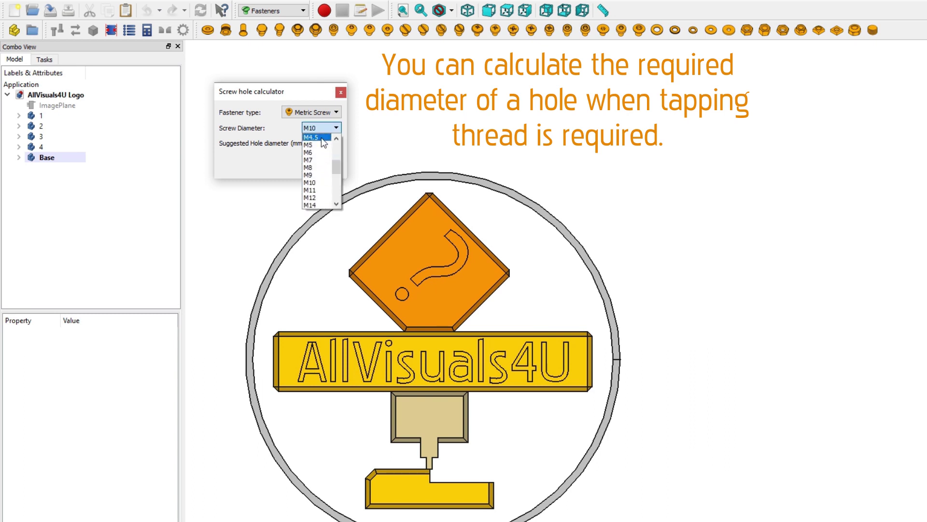
pyautogui.click(322, 155)
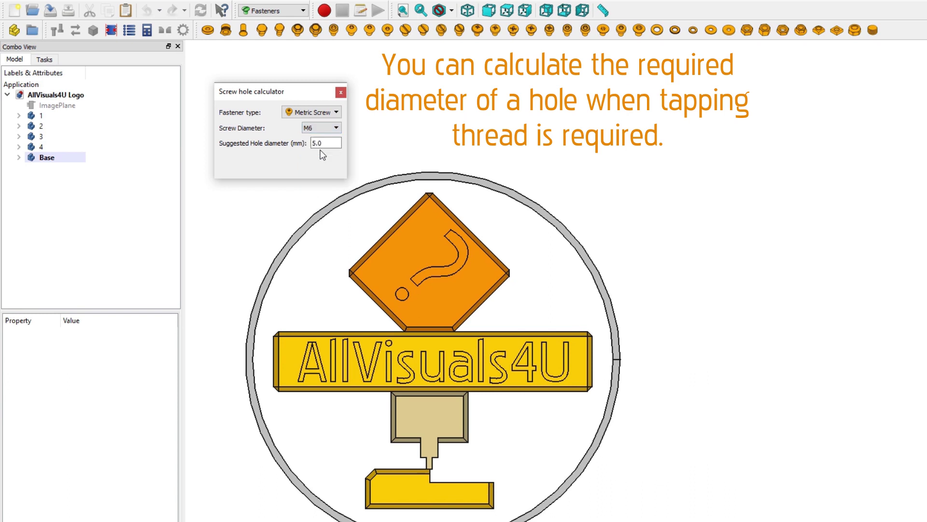
pyautogui.click(322, 128)
pyautogui.scroll(2, 324, 155)
pyautogui.click(322, 152)
pyautogui.moveTo(289, 91); pyautogui.dragTo(279, 117)
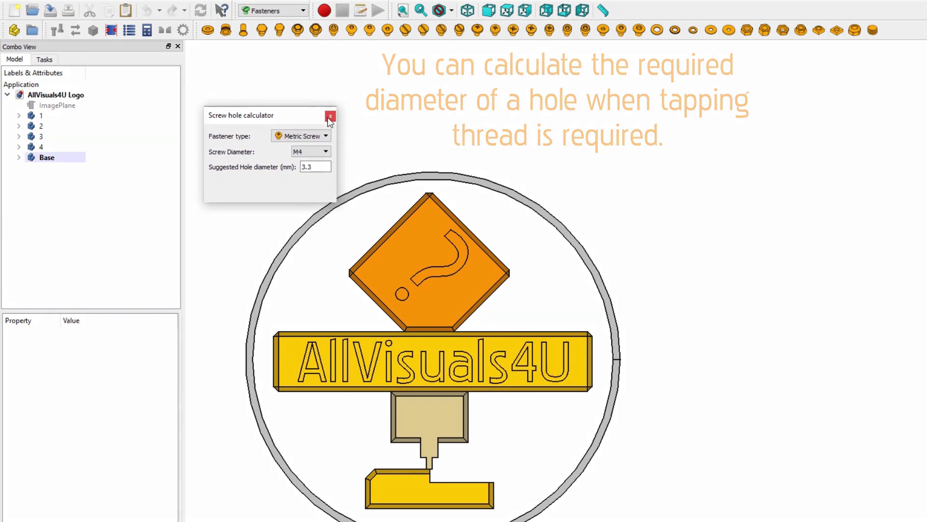
pyautogui.click(331, 116)
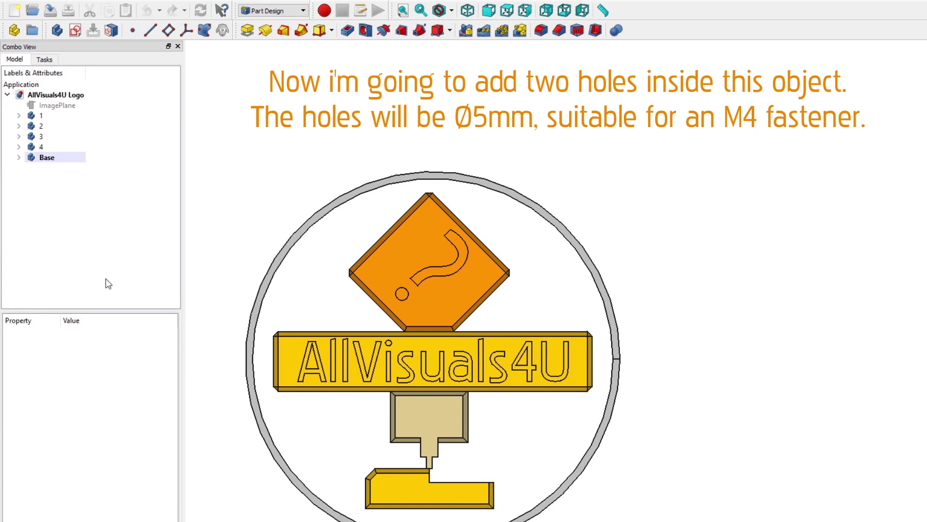
# - Open the sketch beneath Pad004 of the Base body for editing
pyautogui.click(19, 158)
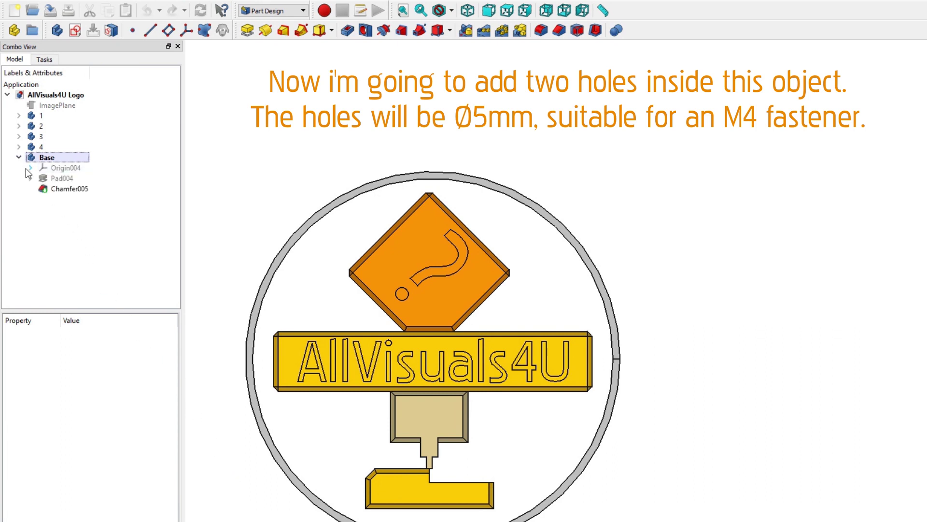
pyautogui.click(30, 178)
pyautogui.doubleClick(58, 189)
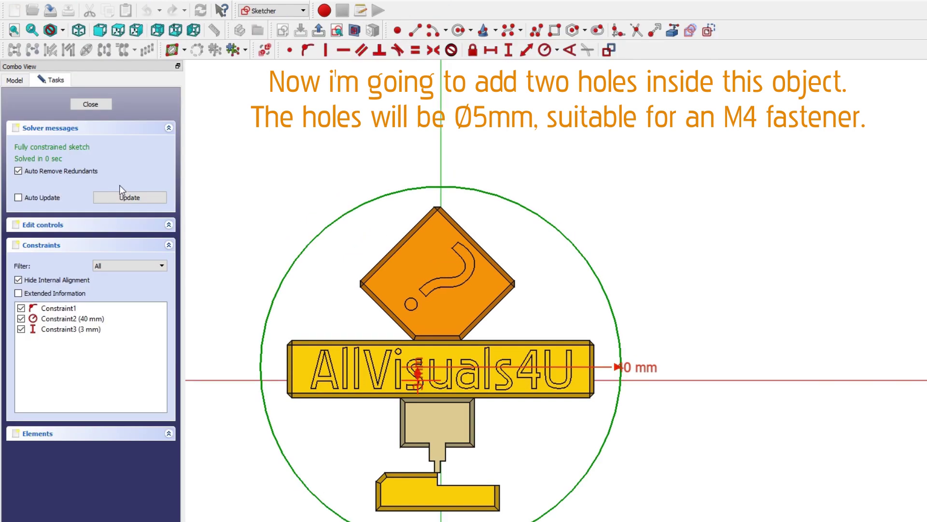
# - Draw two small circles about 3.5 mm in radius inside the outer circle, one on each side of the orange diamond
pyautogui.click(455, 34)
pyautogui.click(322, 305)
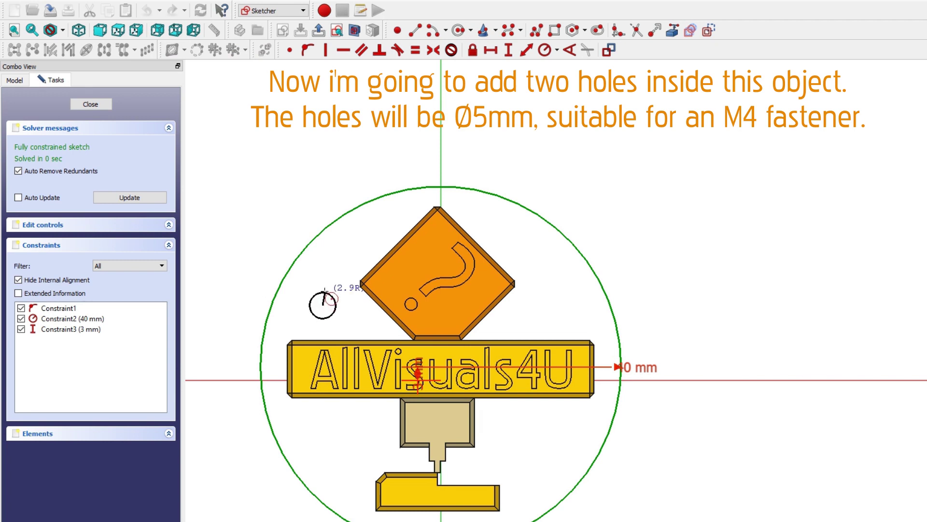
pyautogui.click(337, 298)
pyautogui.click(560, 308)
pyautogui.click(556, 293)
pyautogui.rightClick(551, 280)
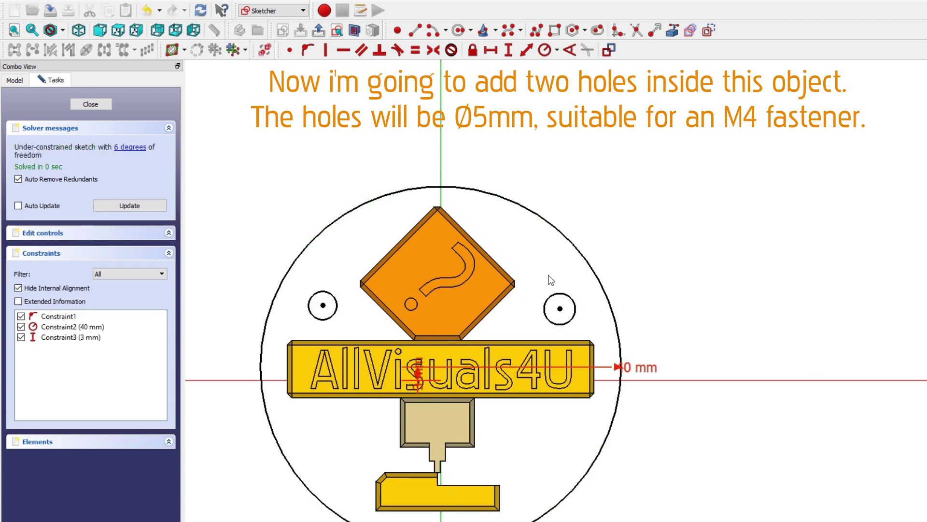
# - Constrain the two small circles to equal size and set their radius to 2.5 mm
pyautogui.click(557, 293)
pyautogui.click(327, 290)
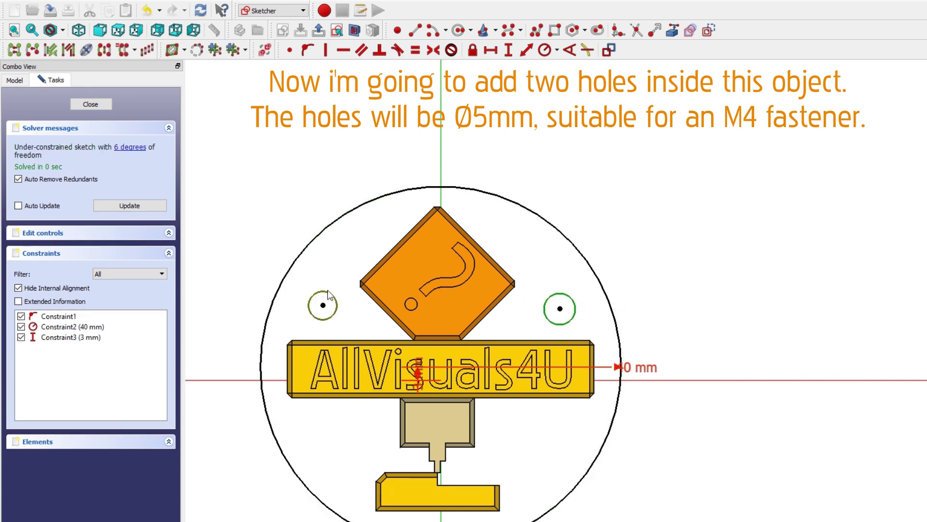
pyautogui.press('e')
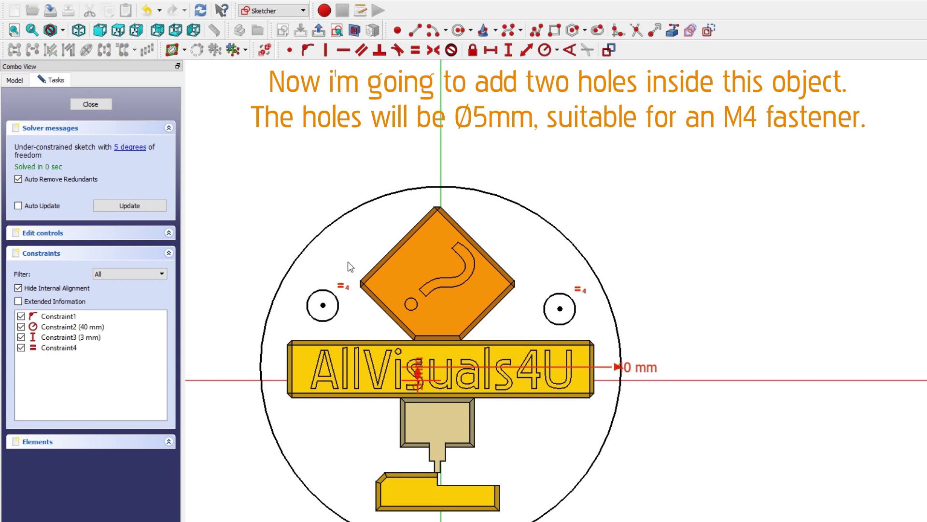
pyautogui.click(322, 289)
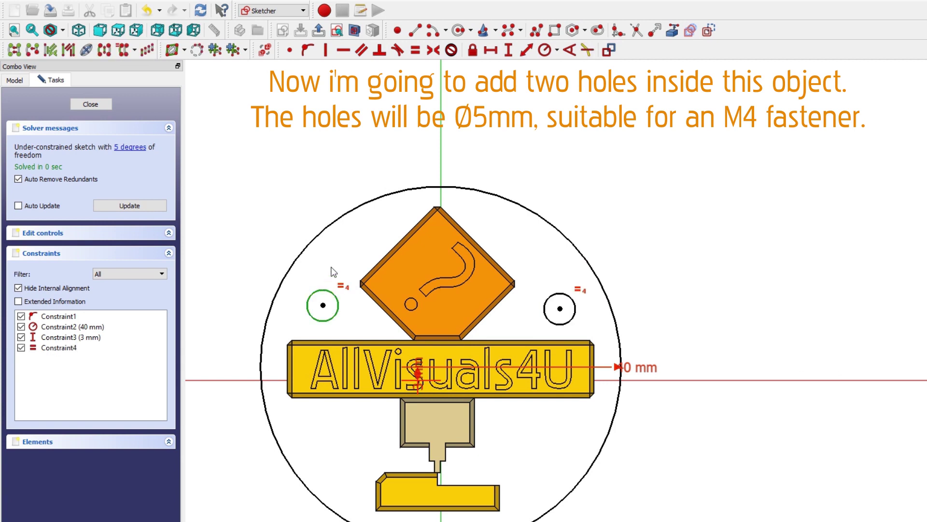
pyautogui.click(544, 50)
pyautogui.write('2,5')
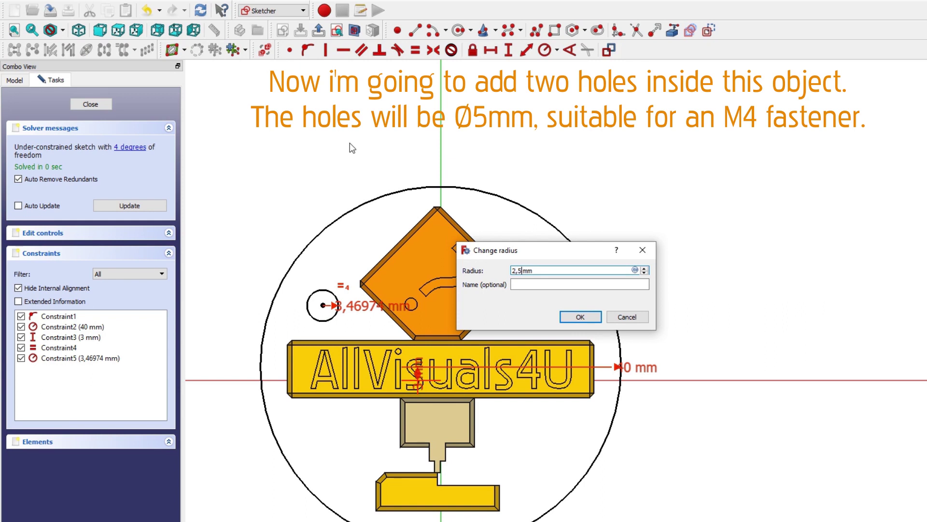
pyautogui.press('Return')
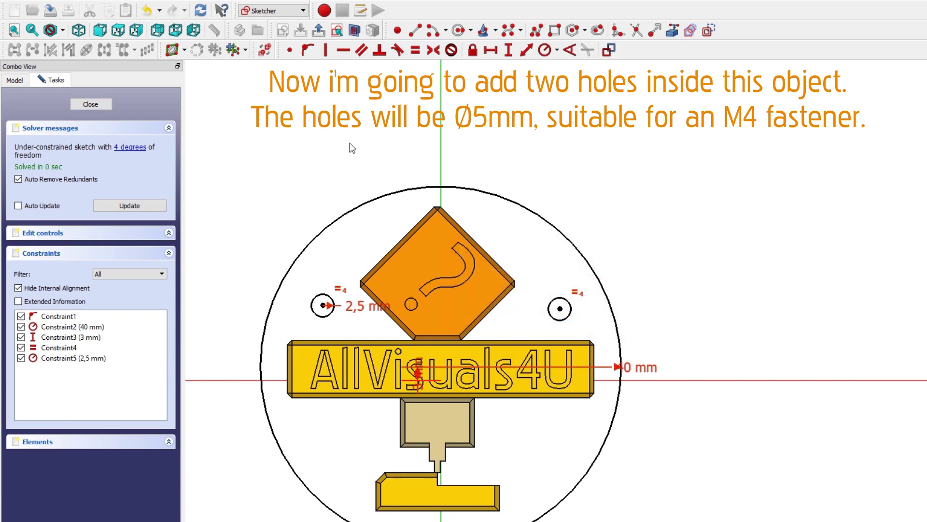
# - Align the centre points of the two small circles horizontally
pyautogui.click(323, 305)
pyautogui.click(560, 309)
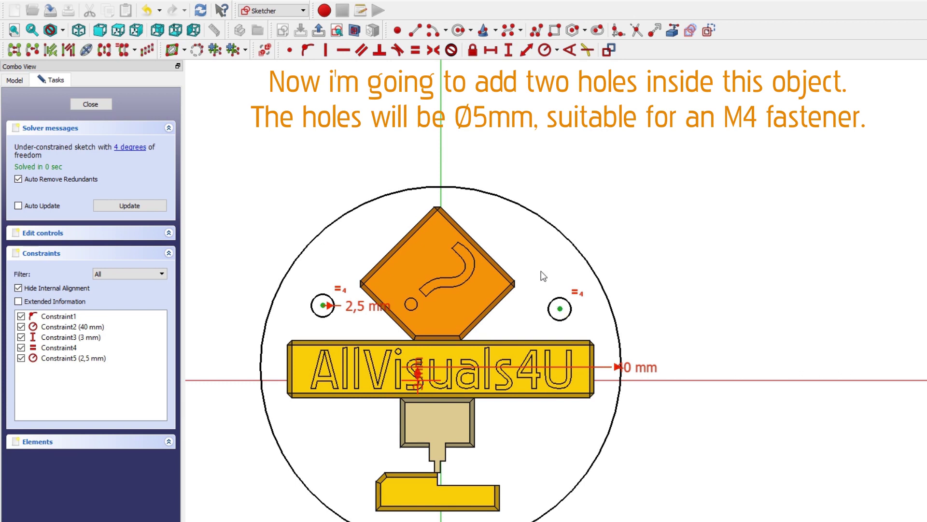
pyautogui.press('h')
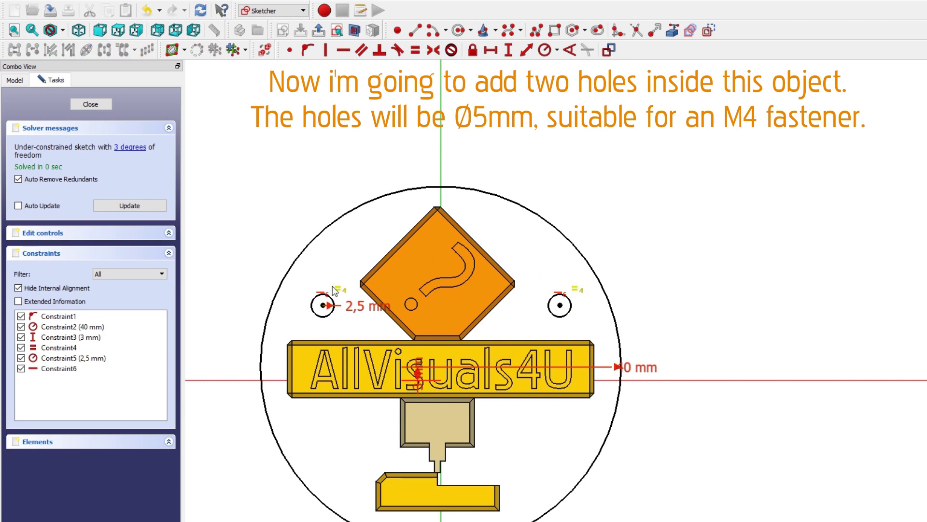
# - Shift the small circle beside the diamond slightly outward and make both small circles' centre points symmetric about the vertical axis
pyautogui.click(323, 307)
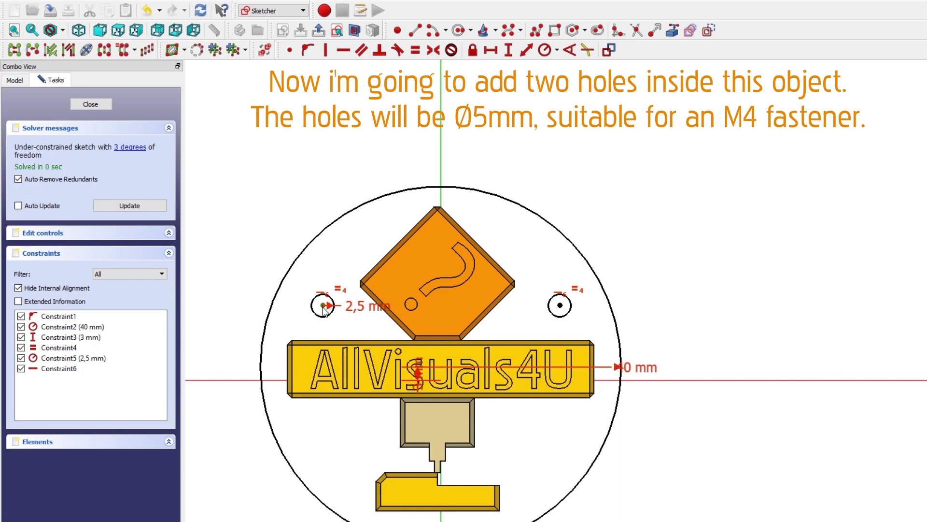
pyautogui.moveTo(320, 305); pyautogui.dragTo(307, 303)
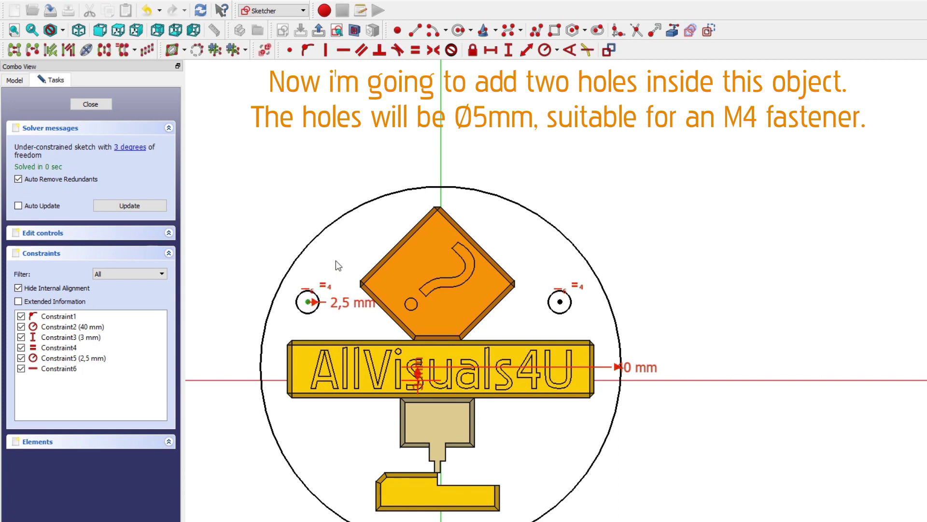
pyautogui.click(307, 303)
pyautogui.click(560, 301)
pyautogui.click(433, 50)
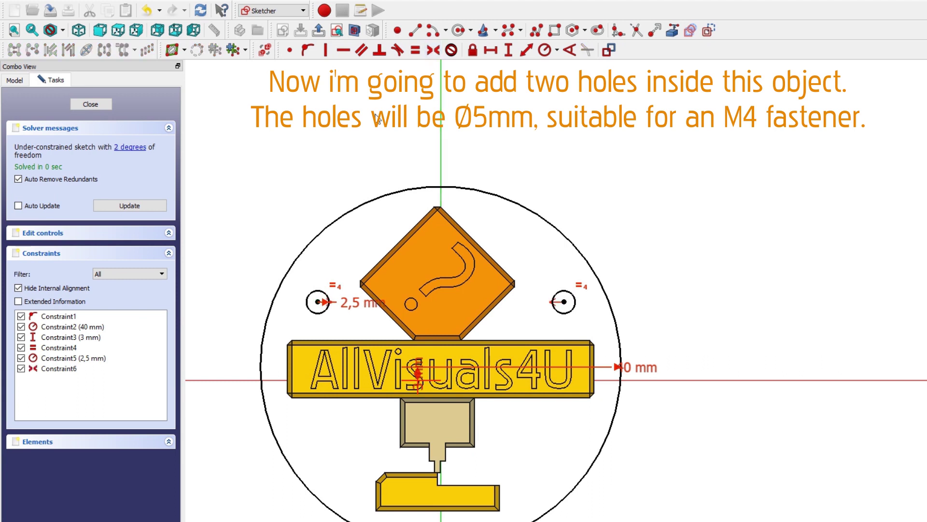
# - Constrain the horizontal distance between the two small circles' centre points to 60 mm
pyautogui.click(317, 302)
pyautogui.click(564, 303)
pyautogui.click(491, 49)
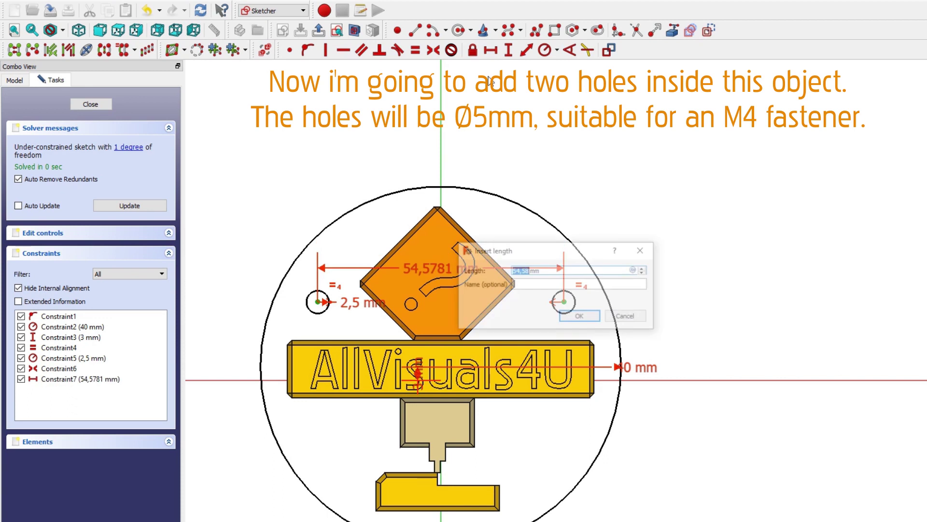
pyautogui.write('60')
pyautogui.press('Return')
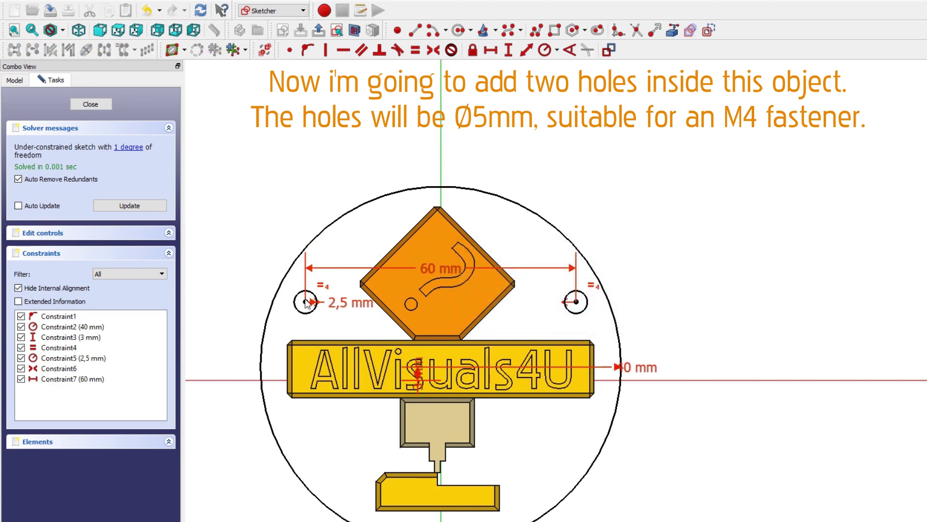
# - Constrain the small circle's centre to 15 mm above the horizontal axis and finish editing the sketch
pyautogui.click(240, 380)
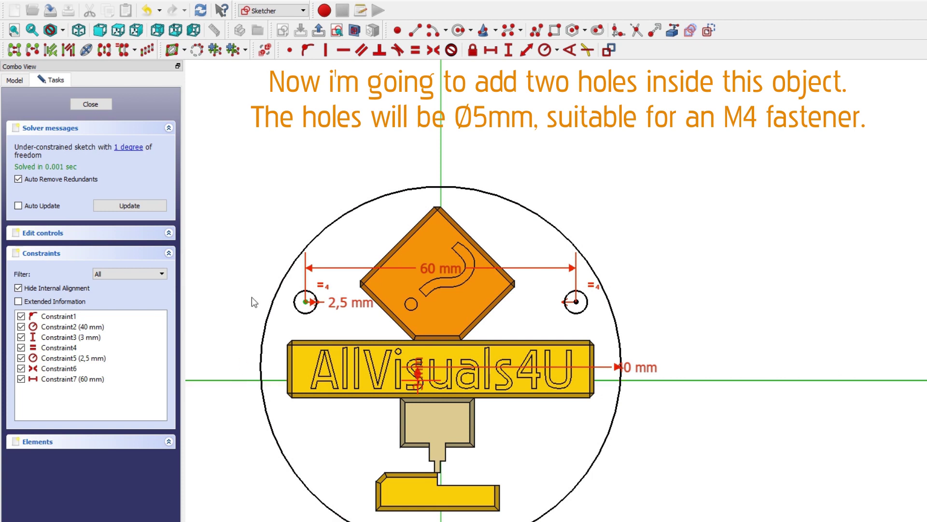
pyautogui.press('i')
pyautogui.write('1')
pyautogui.press('Return')
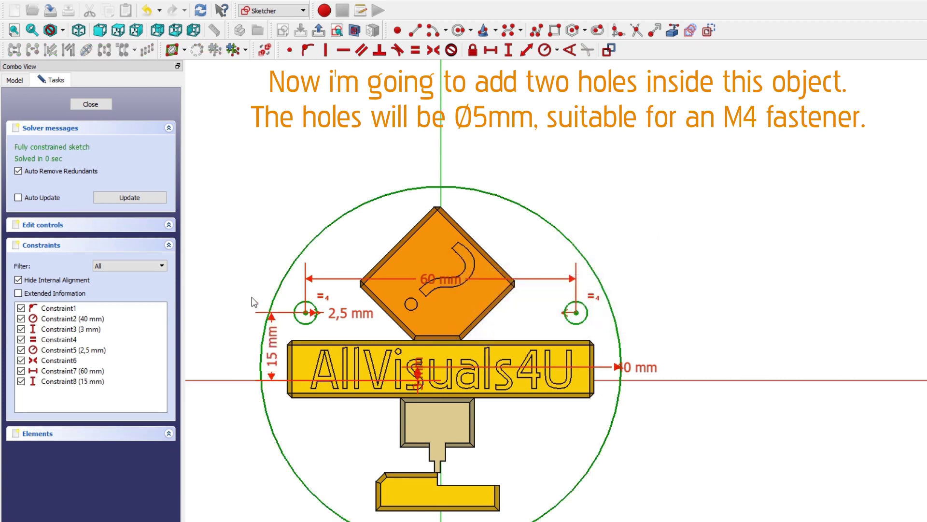
pyautogui.click(99, 108)
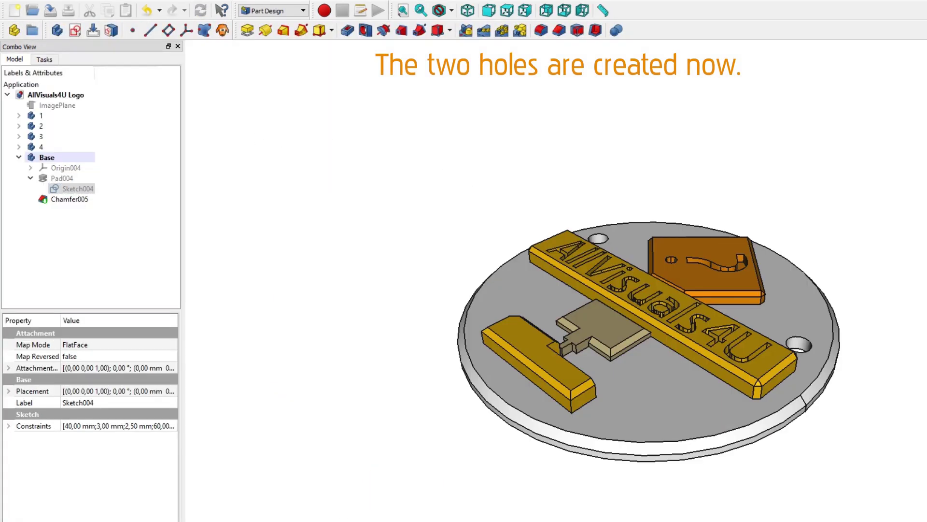
# - Start the countersunk-screw hole chamfer on the base plate and include the upper edges of both holes
pyautogui.moveTo(725, 396); pyautogui.dragTo(832, 369, button='middle')
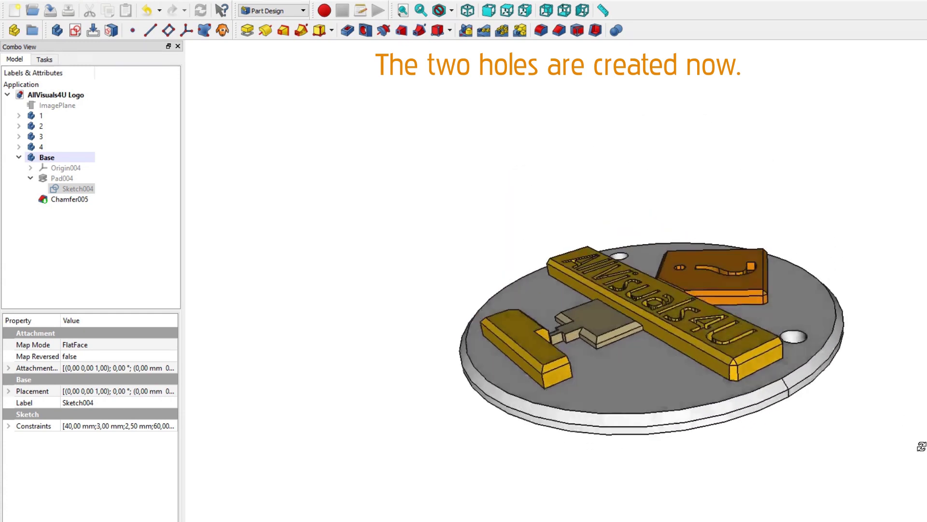
pyautogui.moveTo(494, 155); pyautogui.dragTo(287, 227, button='middle')
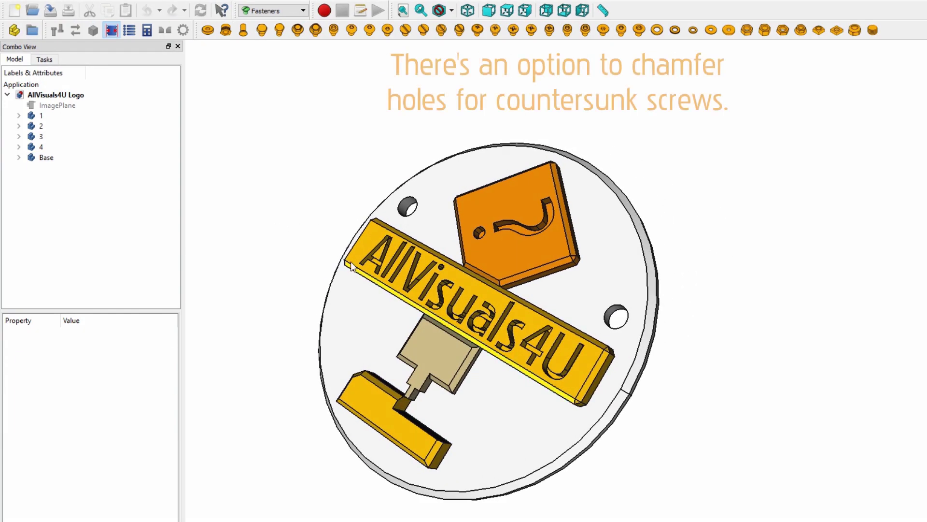
pyautogui.click(401, 209)
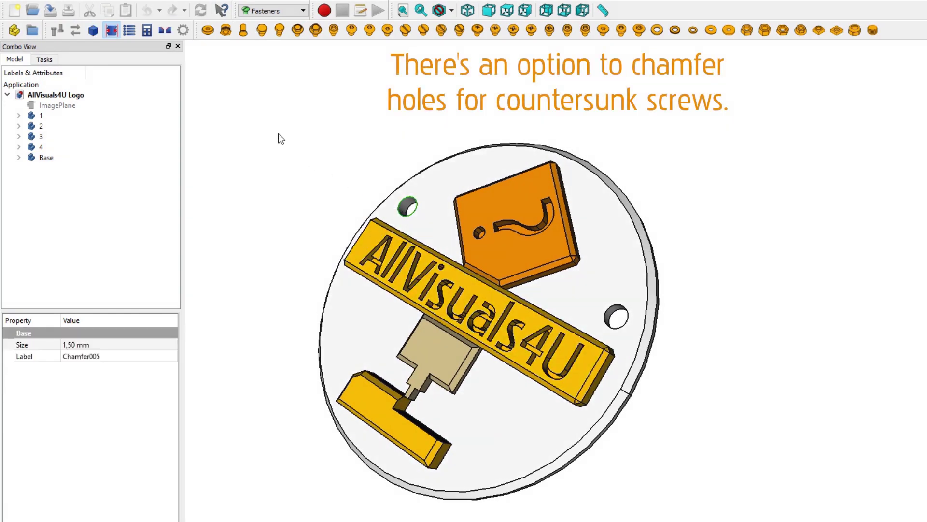
pyautogui.click(165, 31)
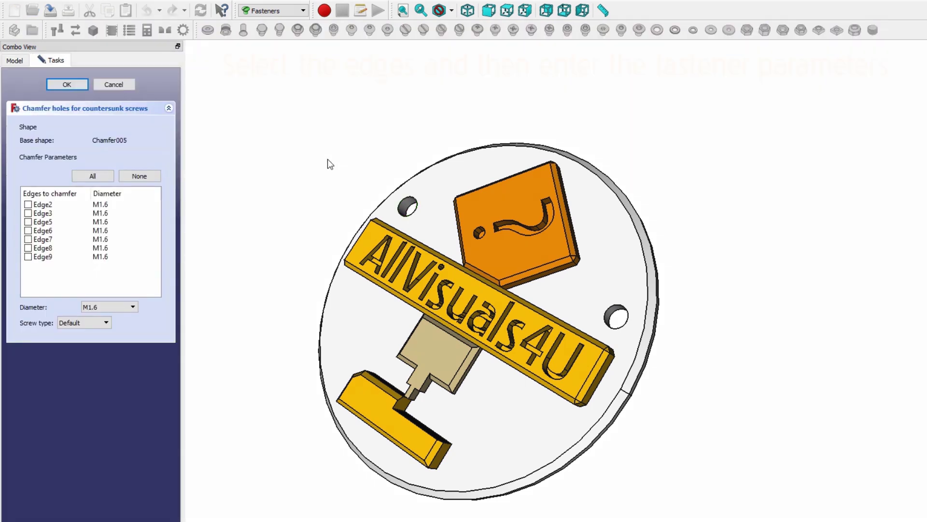
pyautogui.scroll(3, 362, 177)
pyautogui.moveTo(417, 205); pyautogui.dragTo(321, 182, button='middle')
pyautogui.click(340, 193)
pyautogui.click(641, 359)
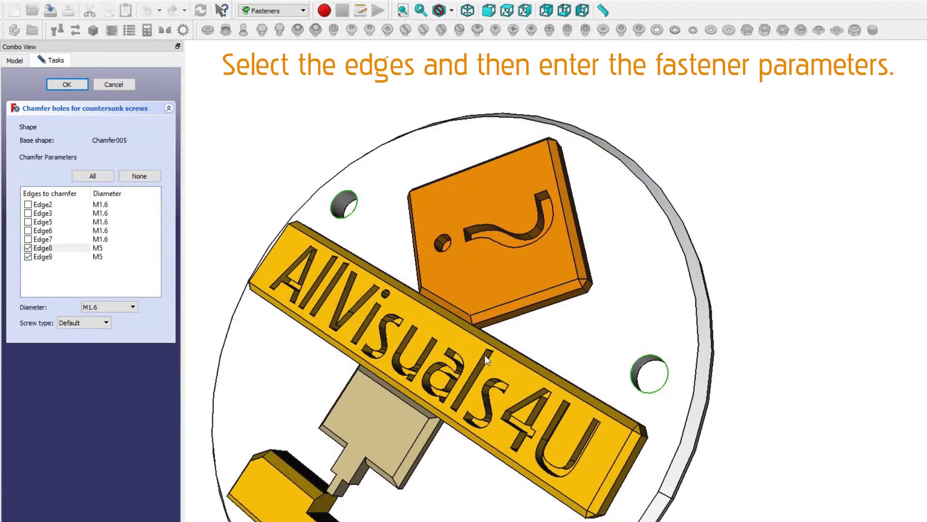
# - Set the chamfer's screw type to ISO2009 and diameter to M4, and create the countersinks
pyautogui.click(109, 310)
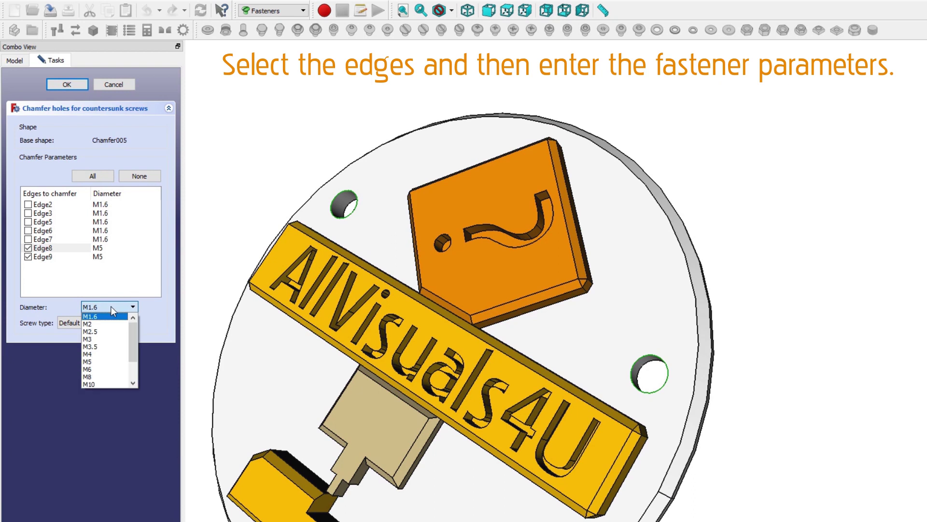
pyautogui.click(97, 357)
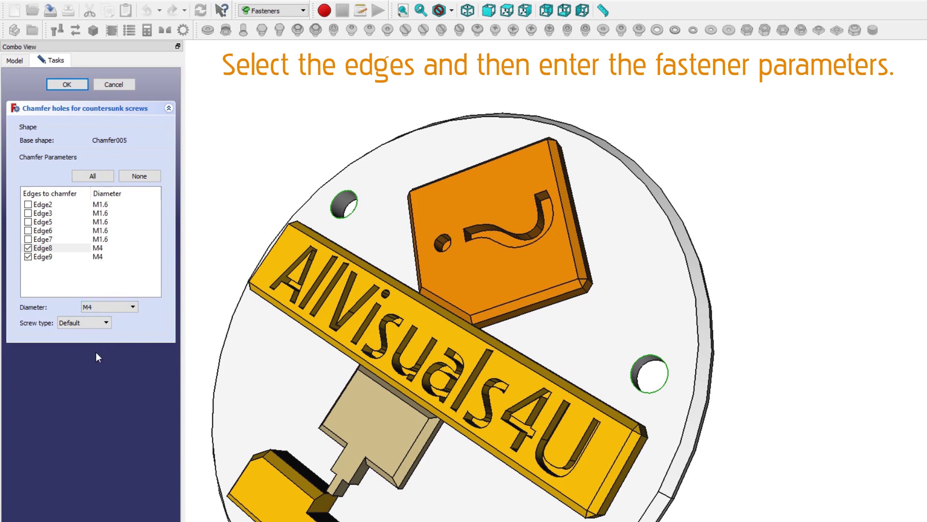
pyautogui.click(92, 322)
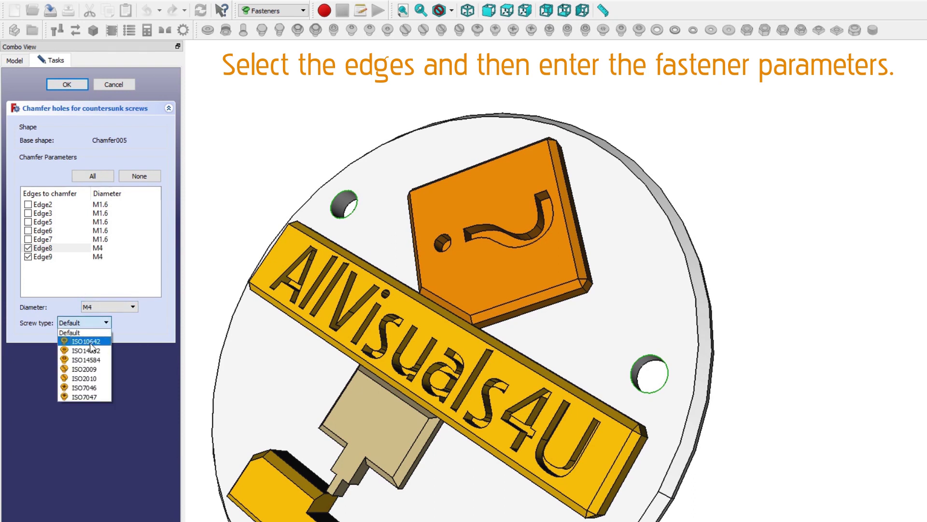
pyautogui.click(95, 365)
pyautogui.click(107, 308)
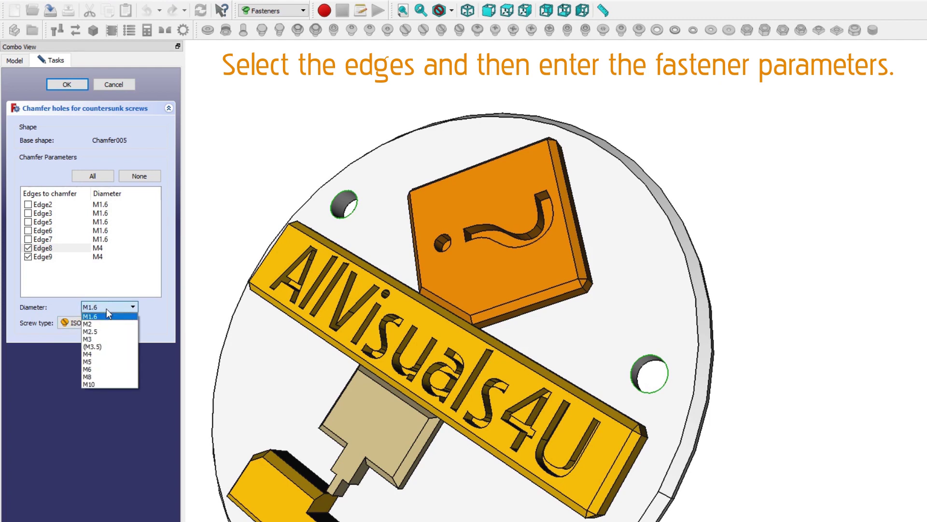
pyautogui.click(99, 354)
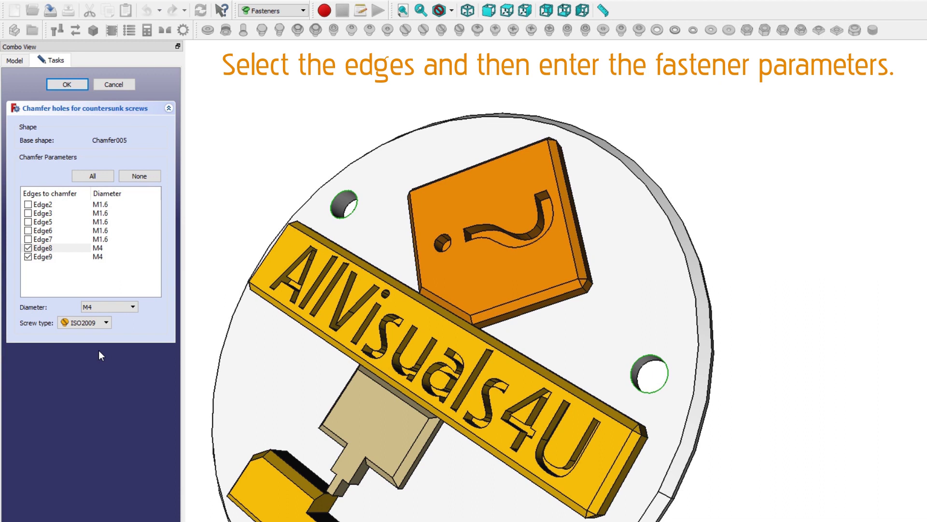
pyautogui.click(67, 85)
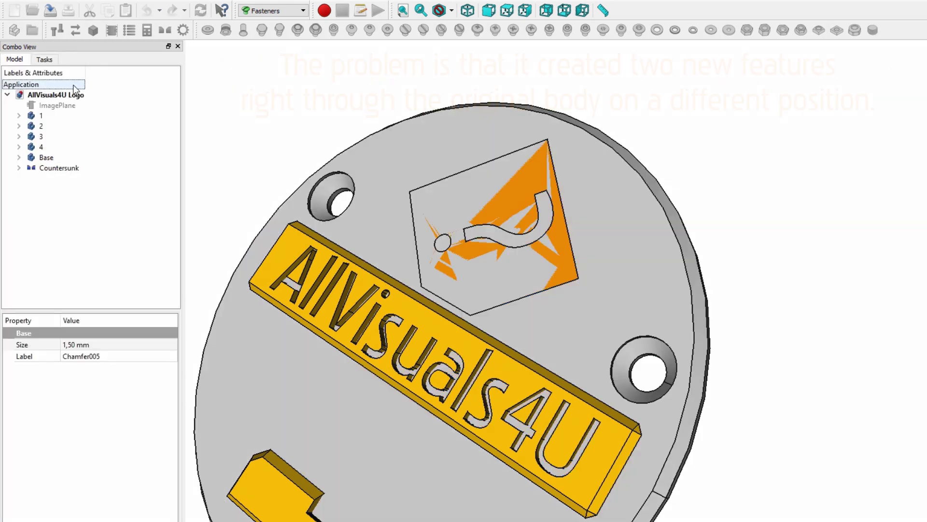
# - Hide the Countersunk feature and show Chamfer005 of the Base body
pyautogui.moveTo(748, 435); pyautogui.dragTo(667, 443, button='middle')
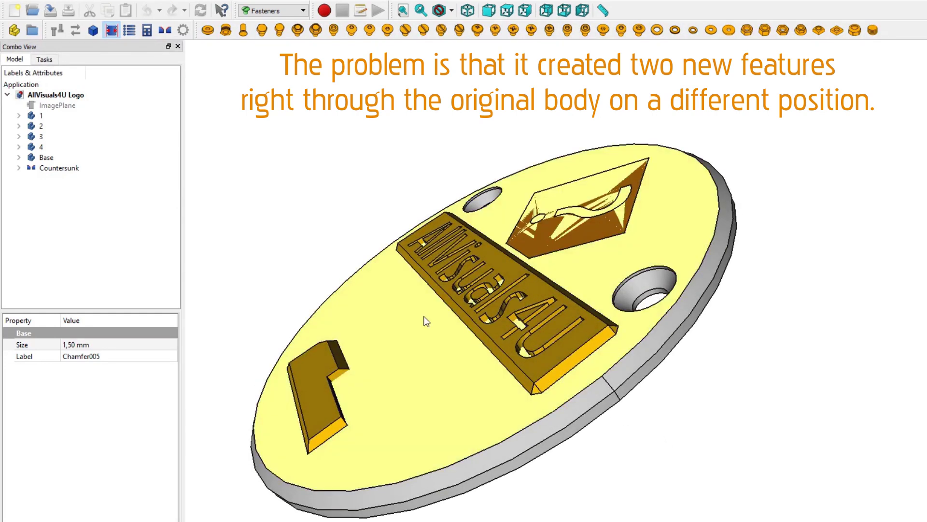
pyautogui.click(65, 168)
pyautogui.press('space')
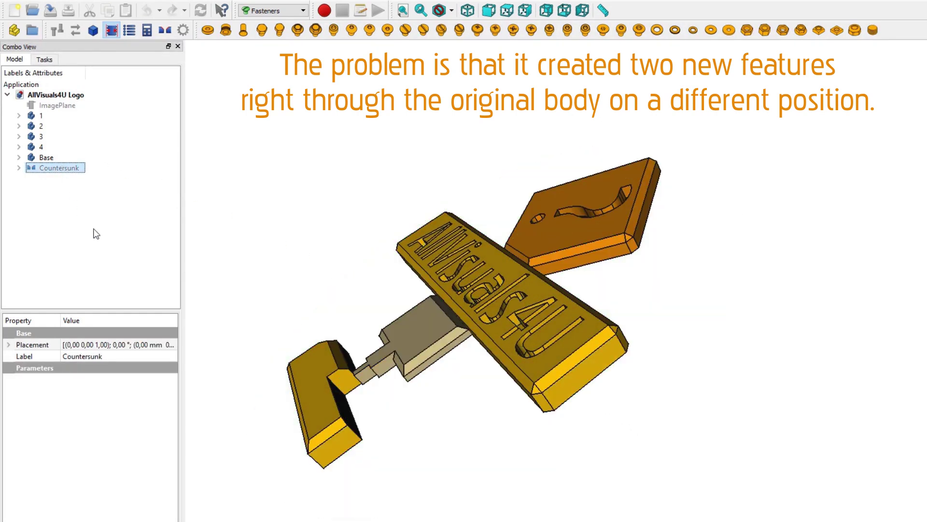
pyautogui.click(19, 158)
pyautogui.click(59, 198)
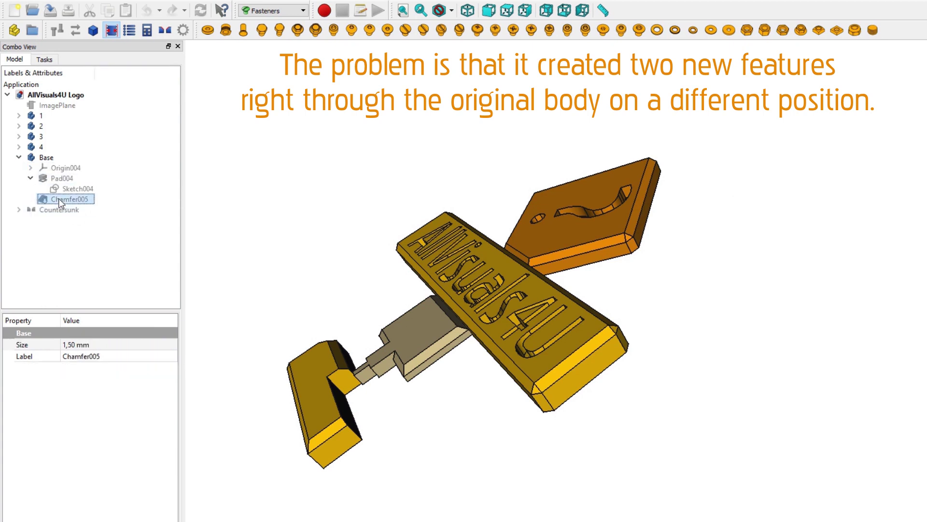
pyautogui.press('space')
# - Toggle the Countersunk feature's visibility on and off to compare its position with the original base plate
pyautogui.click(71, 232)
pyautogui.click(62, 210)
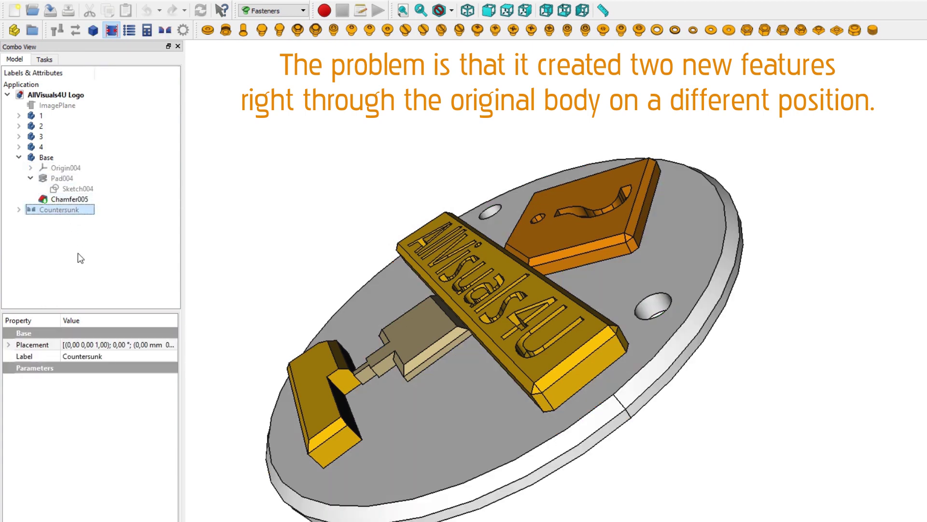
pyautogui.press('space')
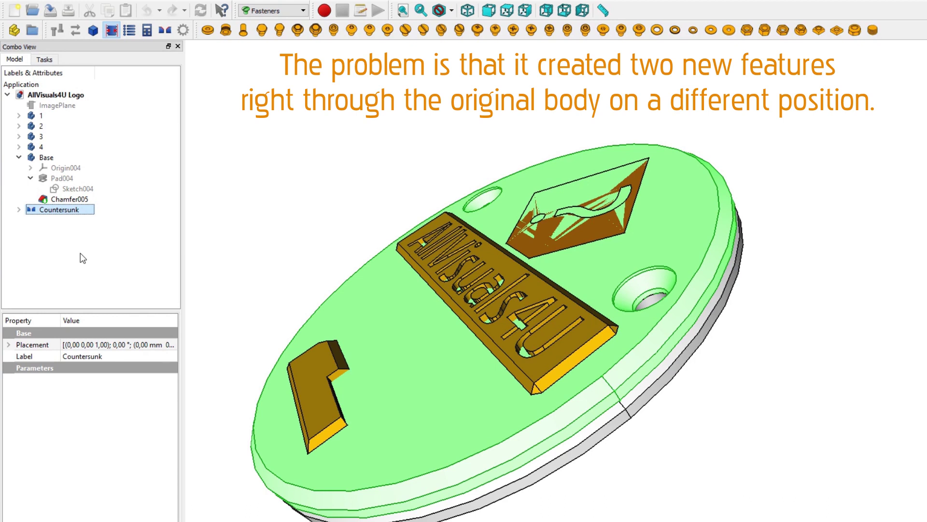
pyautogui.press('space')
pyautogui.click(83, 258)
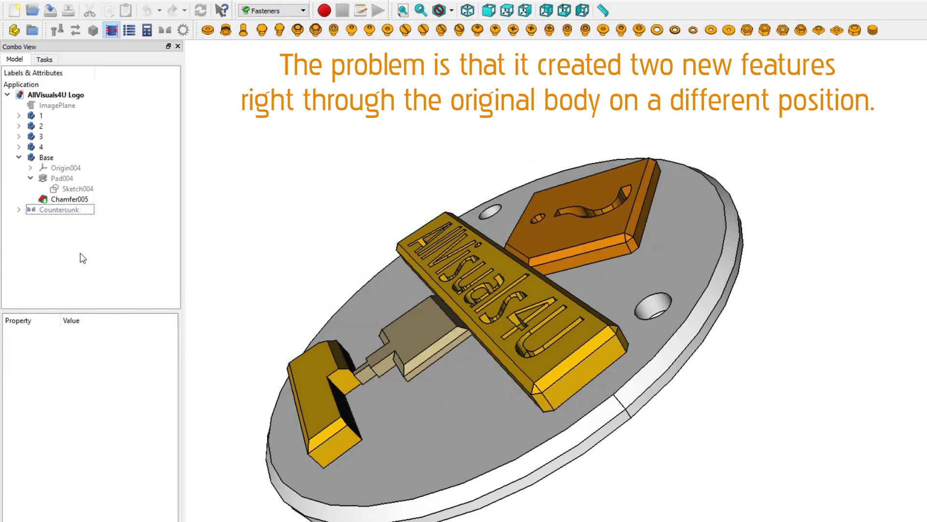
# - Delete the Countersunk feature from the model and collapse the Base body
pyautogui.click(68, 210)
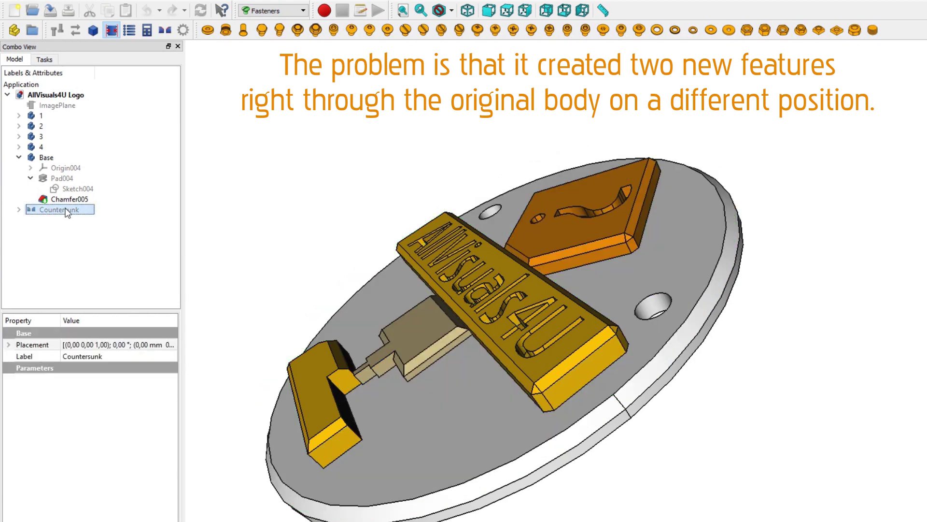
pyautogui.press('Delete')
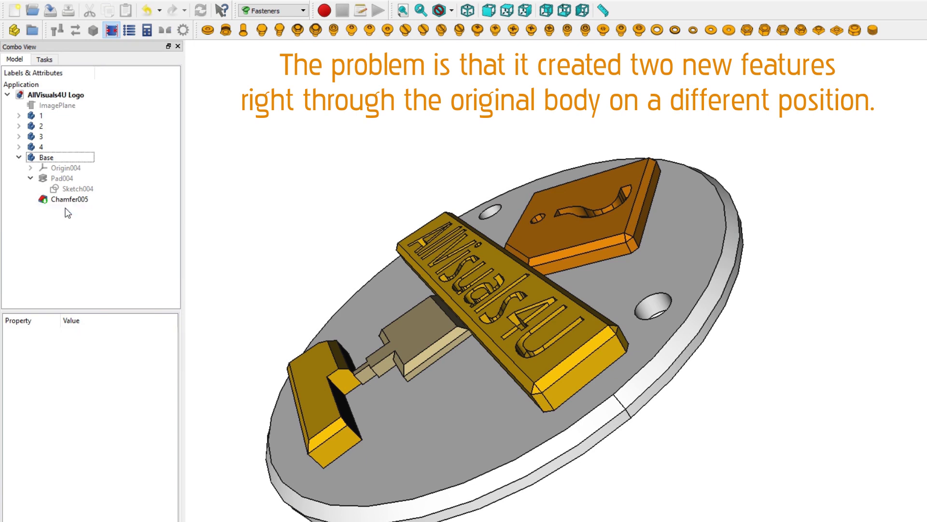
pyautogui.click(19, 157)
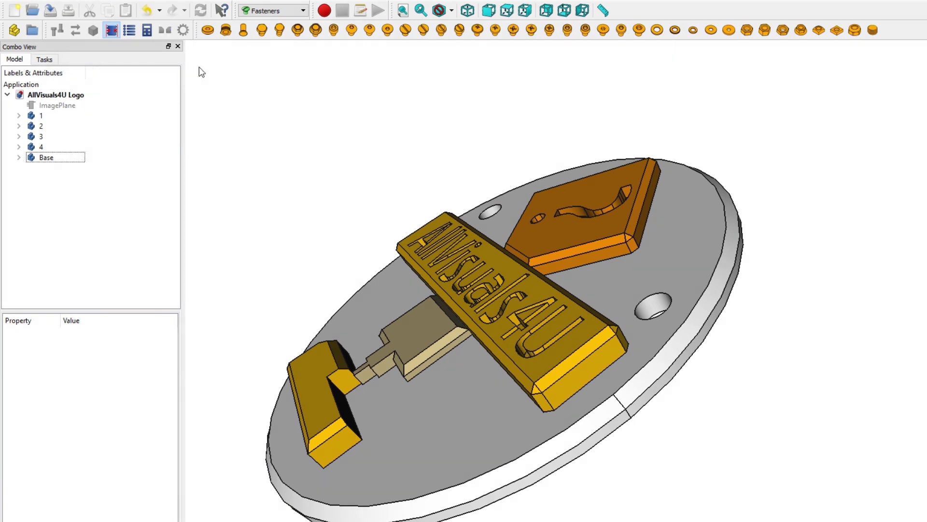
# - Switch to the Part Design workbench
pyautogui.click(257, 9)
pyautogui.click(279, 124)
pyautogui.moveTo(329, 145); pyautogui.dragTo(400, 179, button='middle')
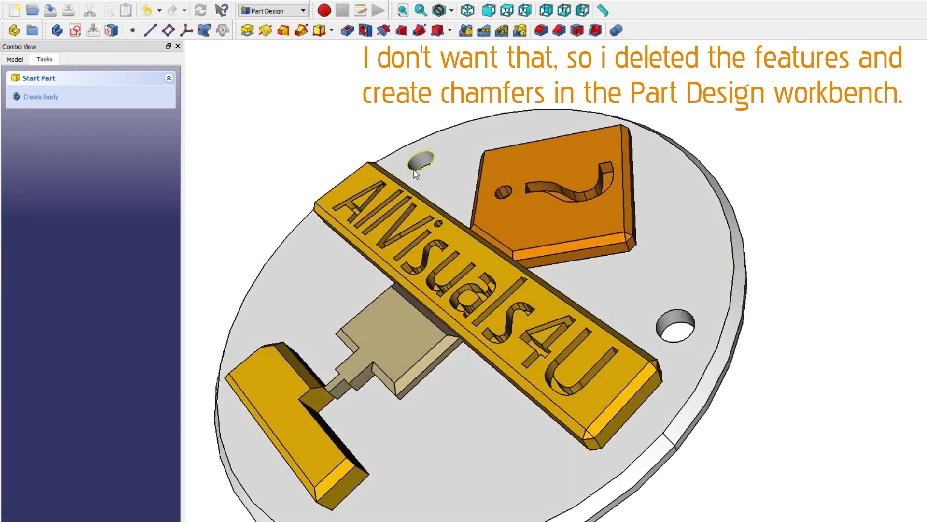
# - Try to chamfer the upper edges of the two base plate holes
pyautogui.click(414, 168)
pyautogui.keyDown('ctrl'); pyautogui.click(664, 321); pyautogui.keyUp('ctrl')
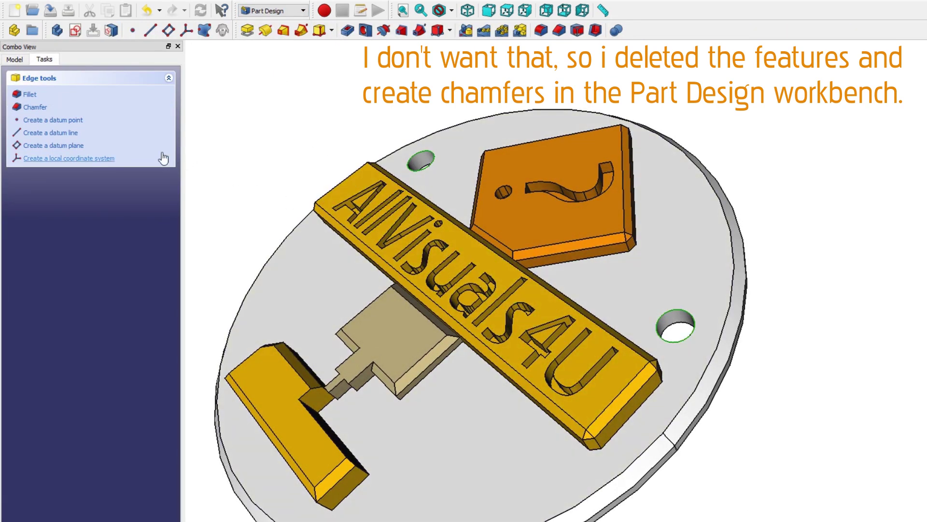
pyautogui.click(35, 107)
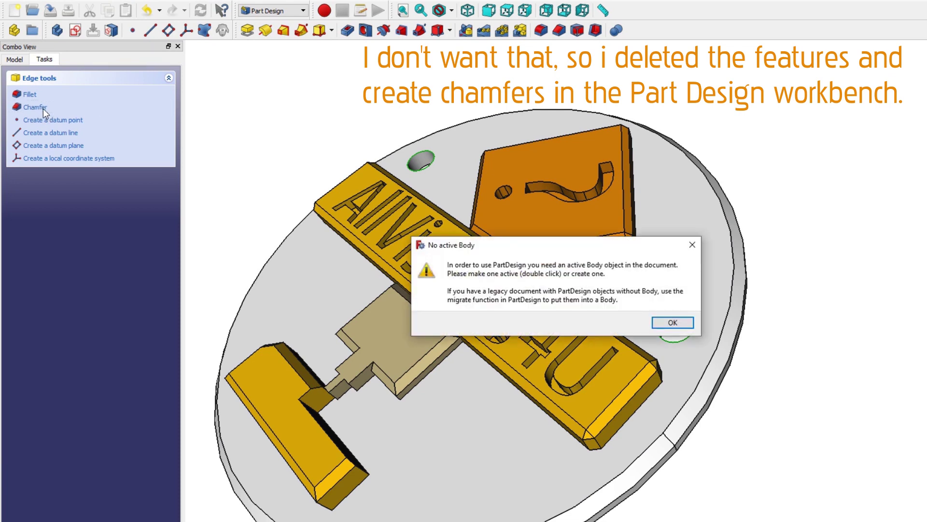
pyautogui.click(662, 322)
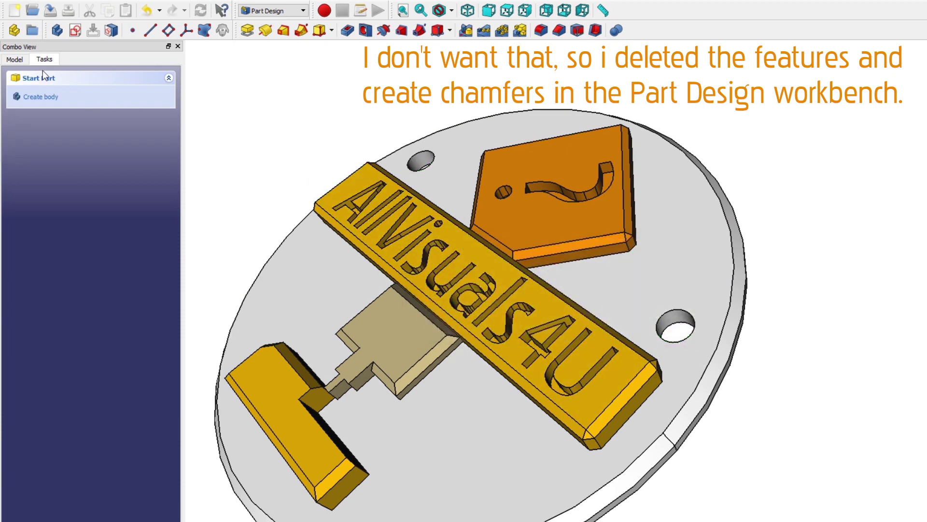
# - Make the Base body the active body
pyautogui.click(14, 59)
pyautogui.click(72, 158)
pyautogui.doubleClick(74, 161)
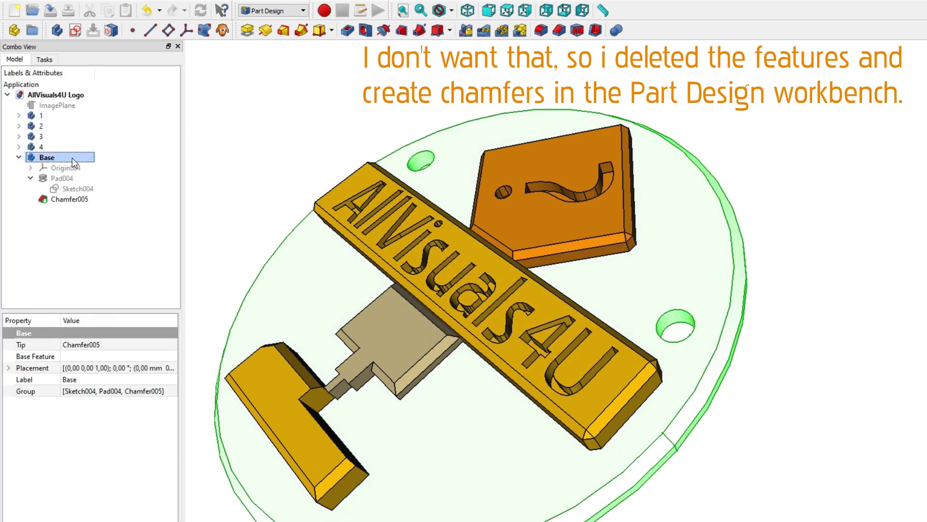
pyautogui.click(131, 160)
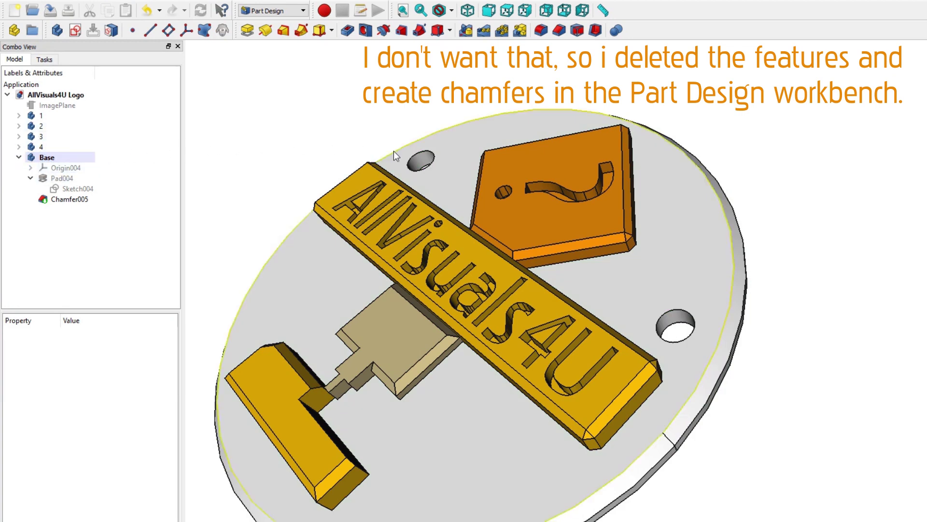
# - Chamfer the upper edges of the two base plate holes by 2 mm and collapse the Base body
pyautogui.click(420, 166)
pyautogui.keyDown('ctrl'); pyautogui.click(667, 310); pyautogui.keyUp('ctrl')
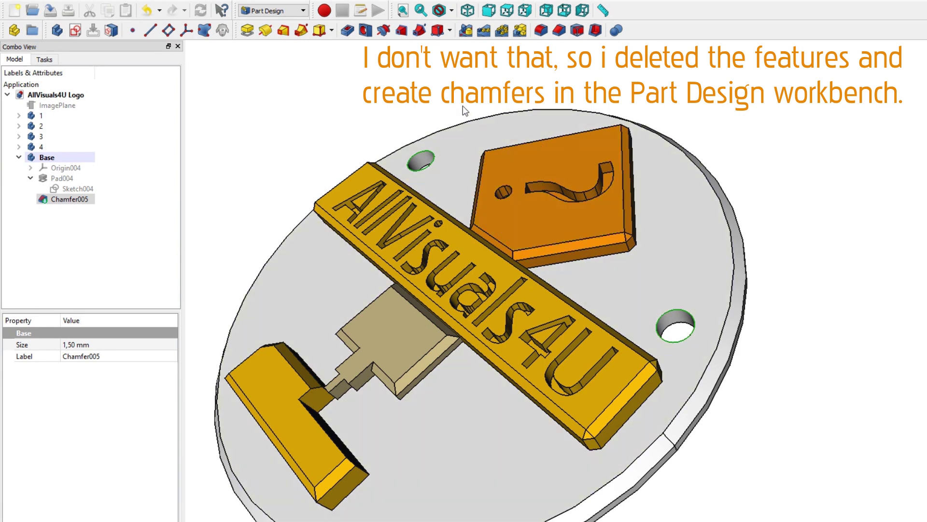
pyautogui.click(556, 34)
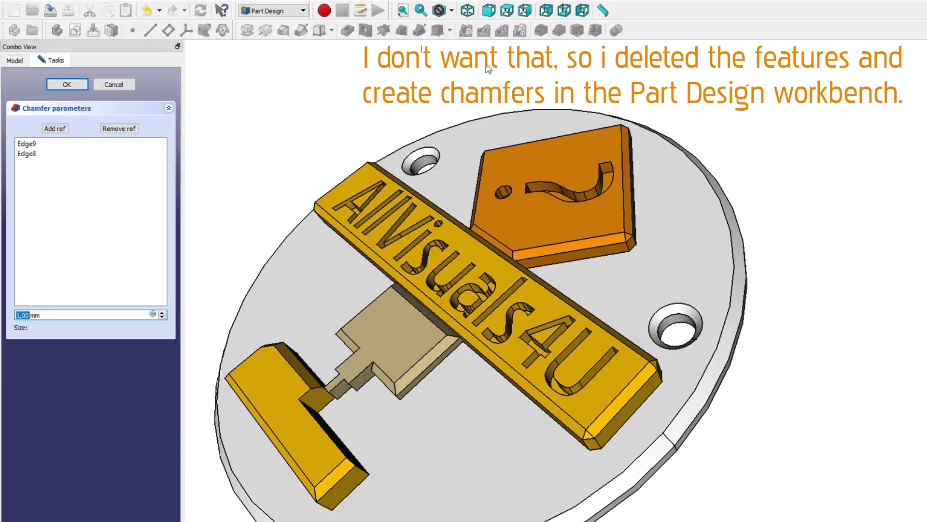
pyautogui.write('2')
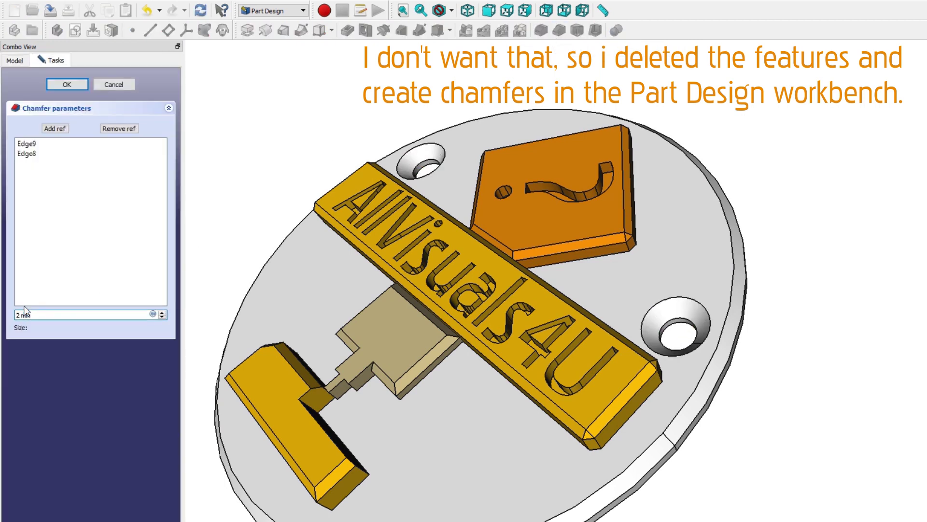
pyautogui.click(67, 84)
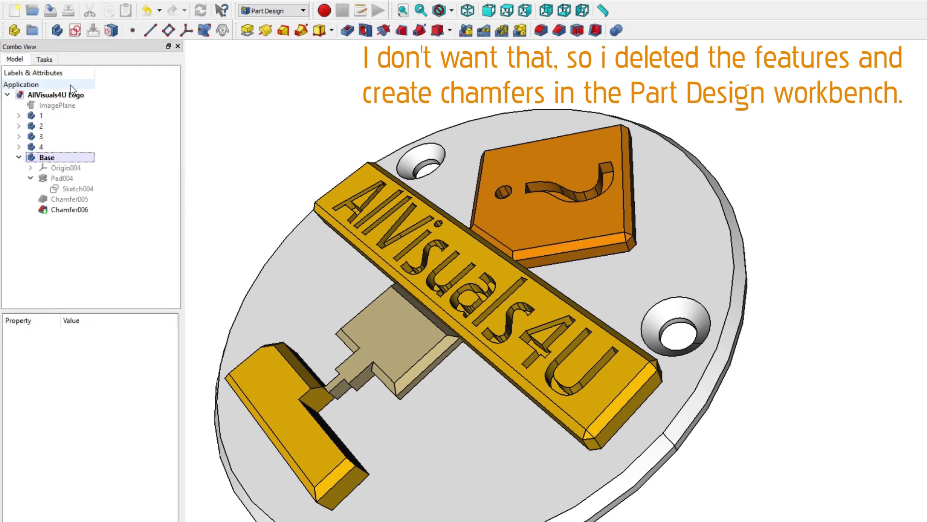
pyautogui.click(19, 157)
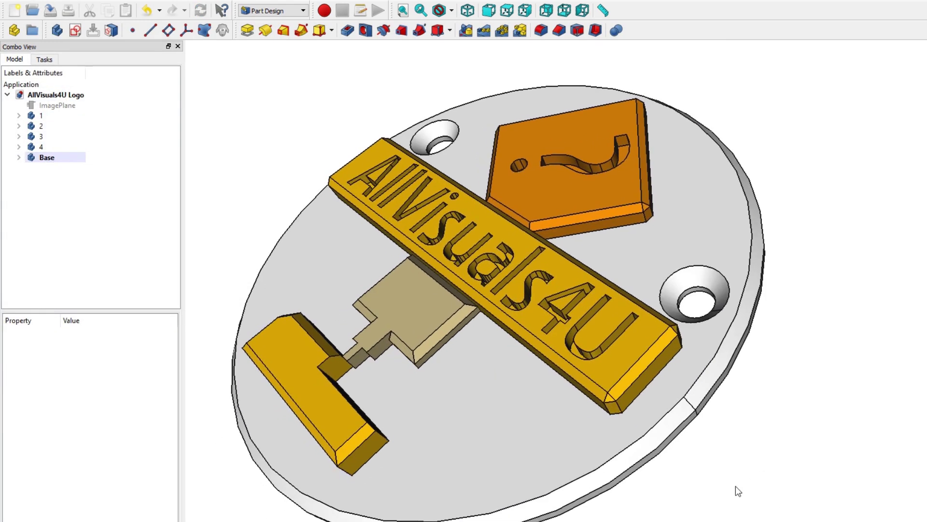
# - In the Fasteners workbench, insert an ISO 2009 slotted countersunk screw into each of the two chamfered holes
pyautogui.moveTo(738, 490); pyautogui.dragTo(834, 470, button='middle')
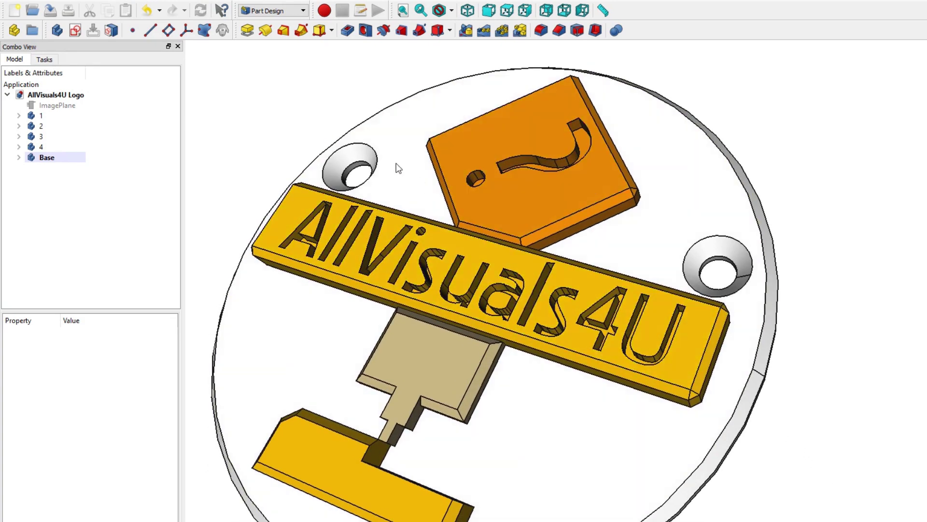
pyautogui.click(294, 11)
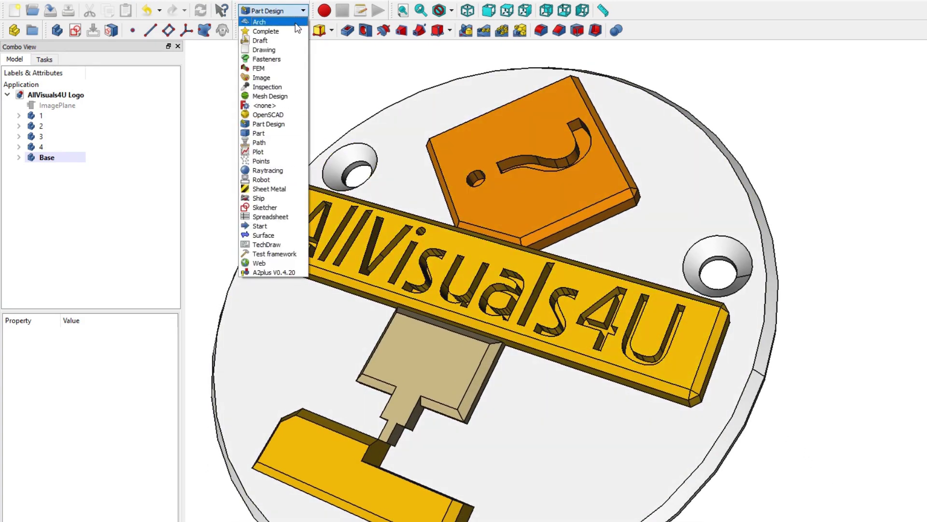
pyautogui.click(296, 60)
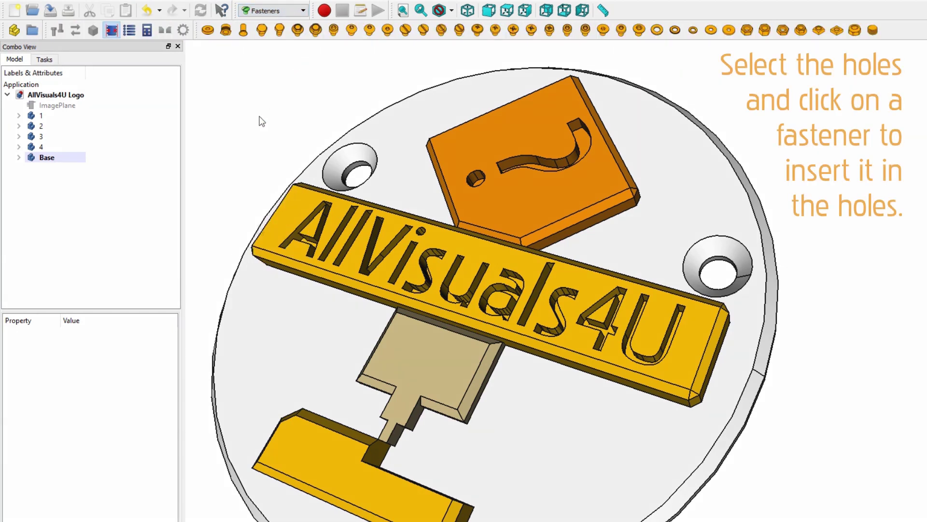
pyautogui.click(354, 152)
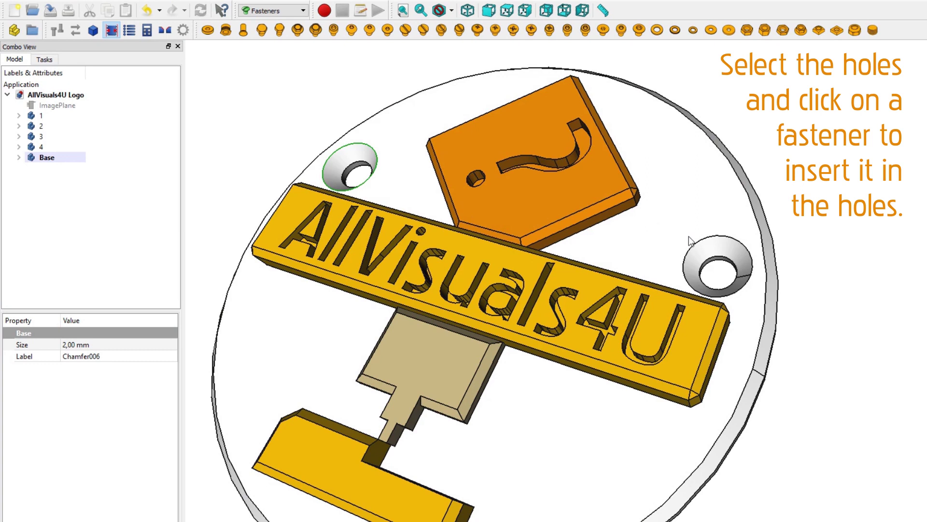
pyautogui.keyDown('ctrl'); pyautogui.click(695, 244); pyautogui.keyUp('ctrl')
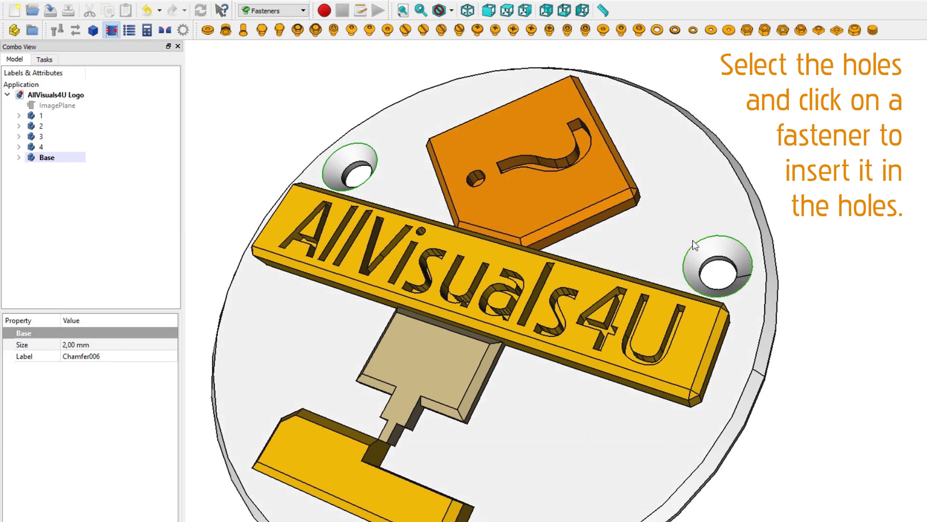
pyautogui.click(406, 32)
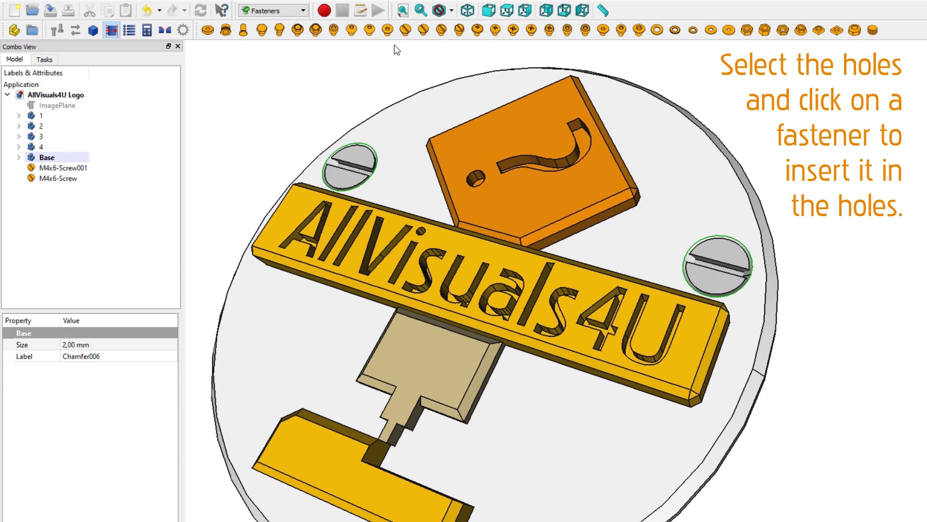
# - Make the threads visible on both M4x6 screws by setting their thread parameter to true
pyautogui.click(313, 103)
pyautogui.moveTo(313, 102); pyautogui.dragTo(478, 251, button='middle')
pyautogui.click(468, 10)
pyautogui.click(403, 10)
pyautogui.moveTo(464, 408); pyautogui.dragTo(718, 343, button='middle')
pyautogui.scroll(3, 534, 420)
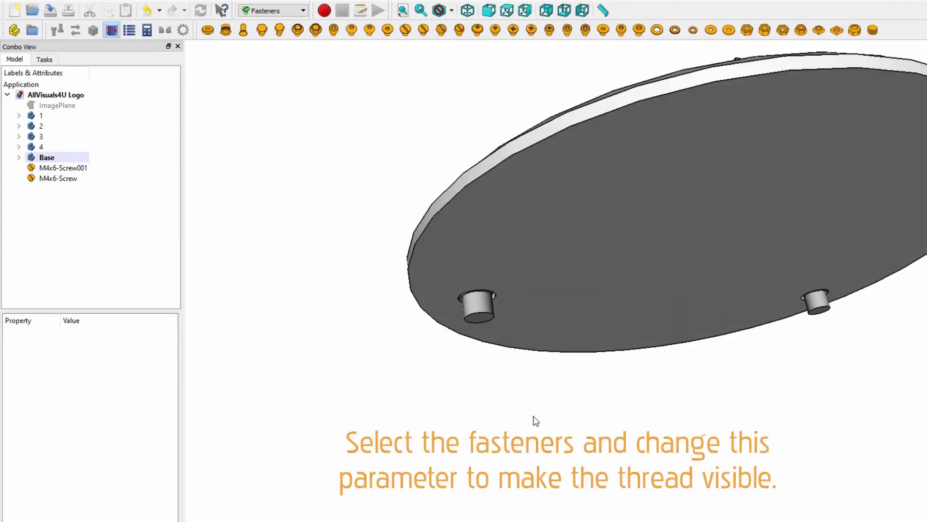
pyautogui.click(55, 169)
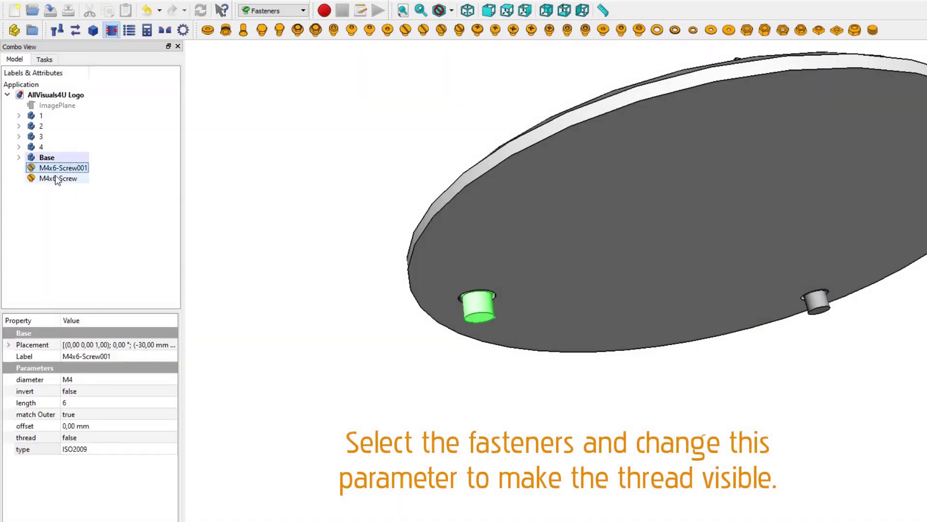
pyautogui.keyDown('ctrl'); pyautogui.click(55, 177); pyautogui.keyUp('ctrl')
pyautogui.click(108, 434)
pyautogui.click(107, 435)
pyautogui.click(99, 454)
pyautogui.click(265, 431)
# - Switch the display to wireframe to examine the screw's position inside the base plate
pyautogui.moveTo(600, 395); pyautogui.dragTo(681, 449, button='middle')
pyautogui.scroll(3, 421, 365)
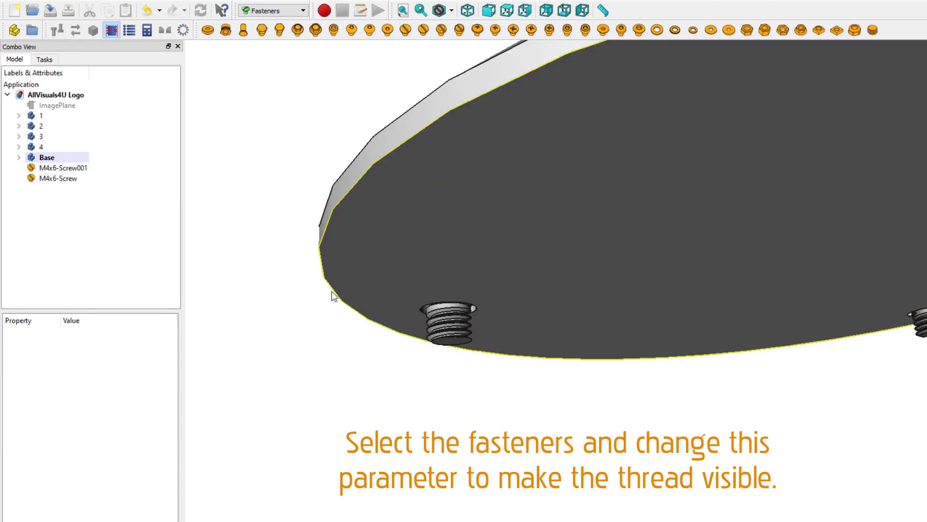
pyautogui.click(450, 10)
pyautogui.click(454, 63)
pyautogui.scroll(3, 473, 314)
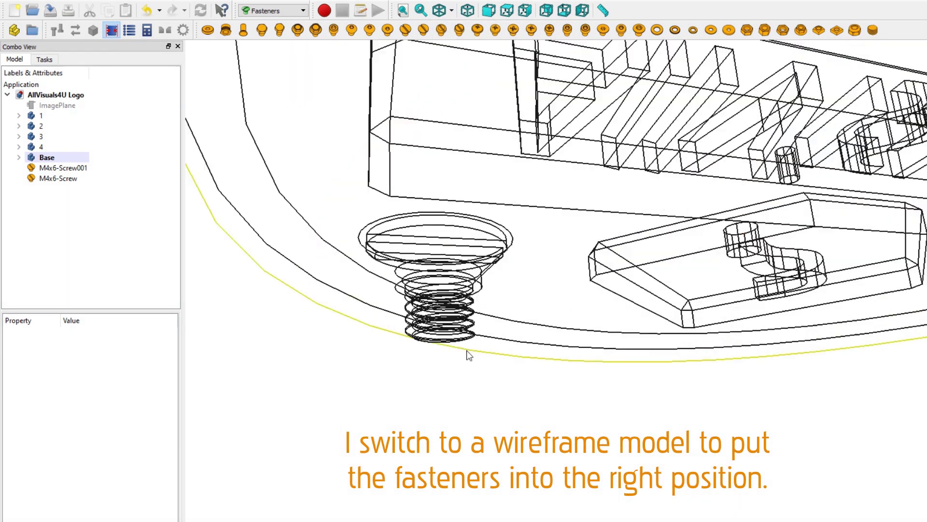
# - Set the length of the M4x6-Screw001 fastener to 8
pyautogui.click(62, 167)
pyautogui.moveTo(561, 428); pyautogui.dragTo(524, 445, button='middle')
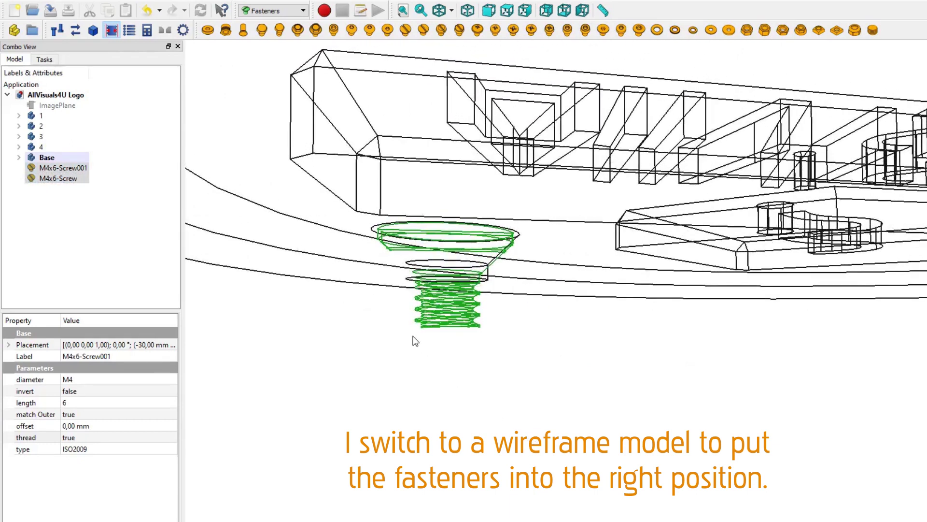
pyautogui.scroll(3, 400, 334)
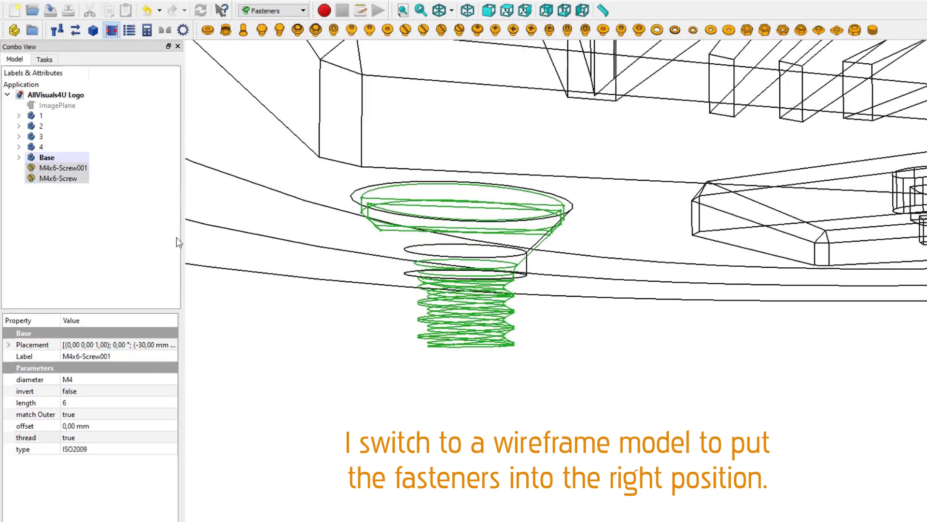
pyautogui.click(110, 201)
pyautogui.click(74, 180)
pyautogui.click(71, 167)
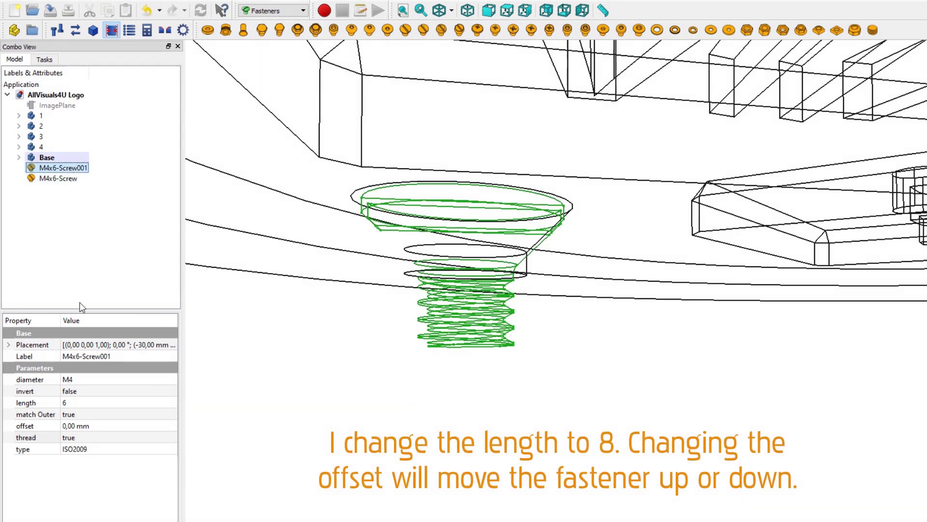
pyautogui.click(97, 404)
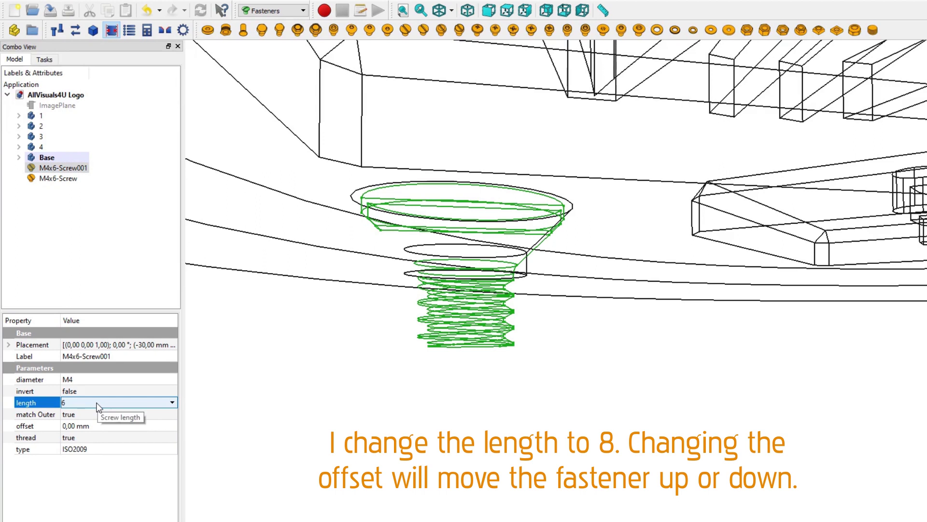
pyautogui.click(95, 404)
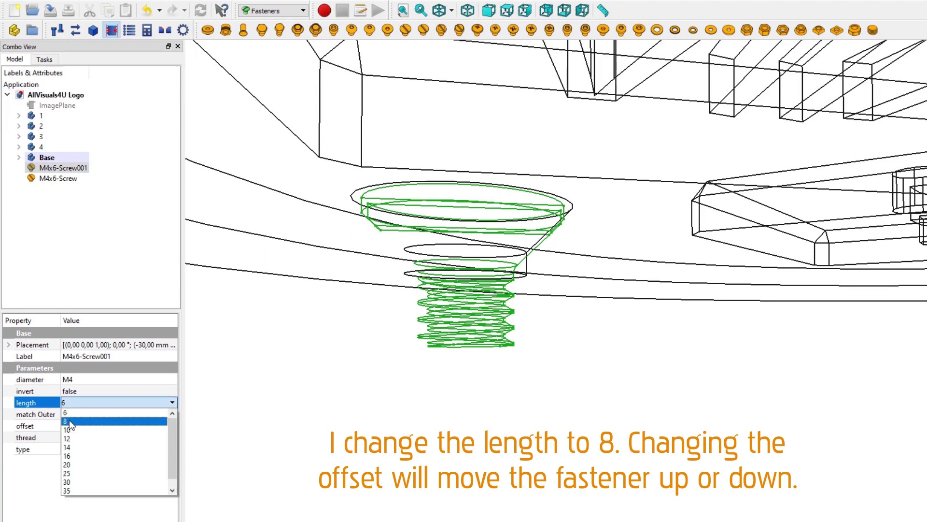
pyautogui.click(69, 419)
# - Raise the 8 mm long screw with an offset of 0.5 mm, and reduce that offset to 0.25 mm
pyautogui.click(67, 169)
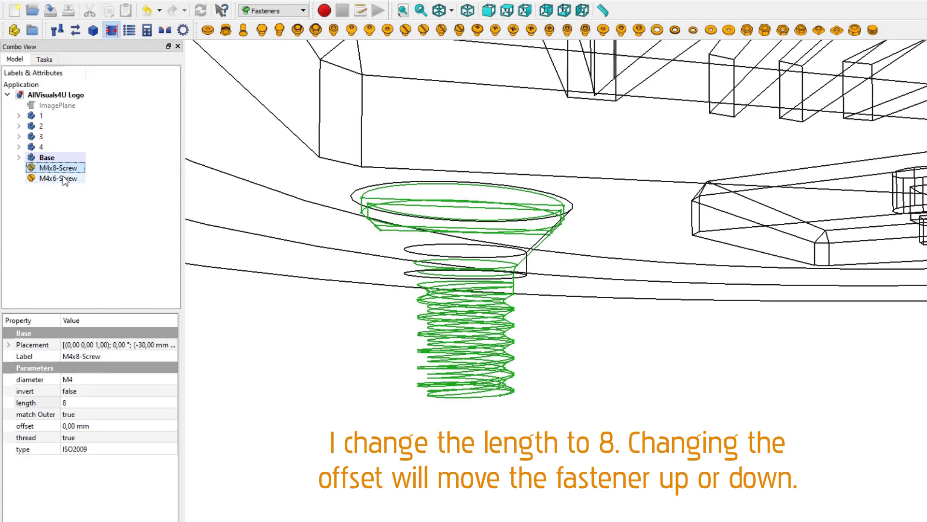
pyautogui.click(101, 422)
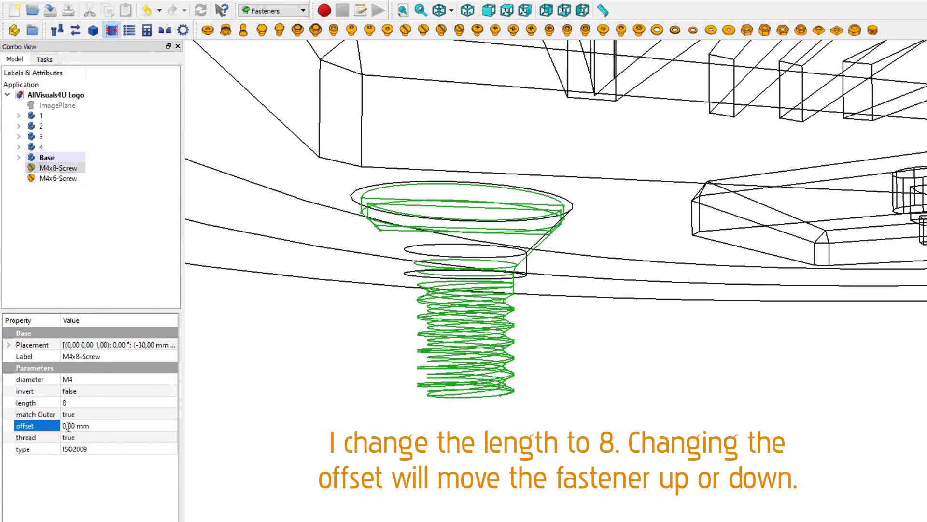
pyautogui.moveTo(68, 426); pyautogui.dragTo(116, 428)
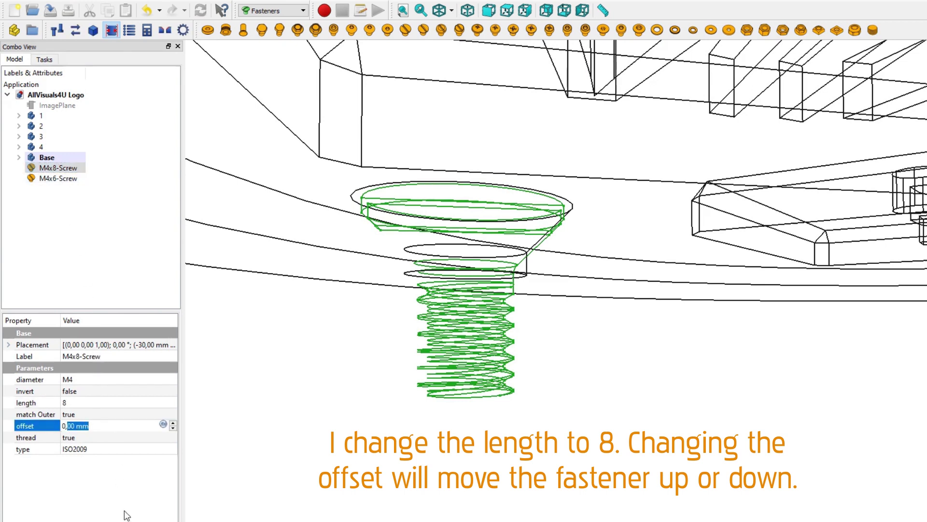
pyautogui.write('5')
pyautogui.press('Return')
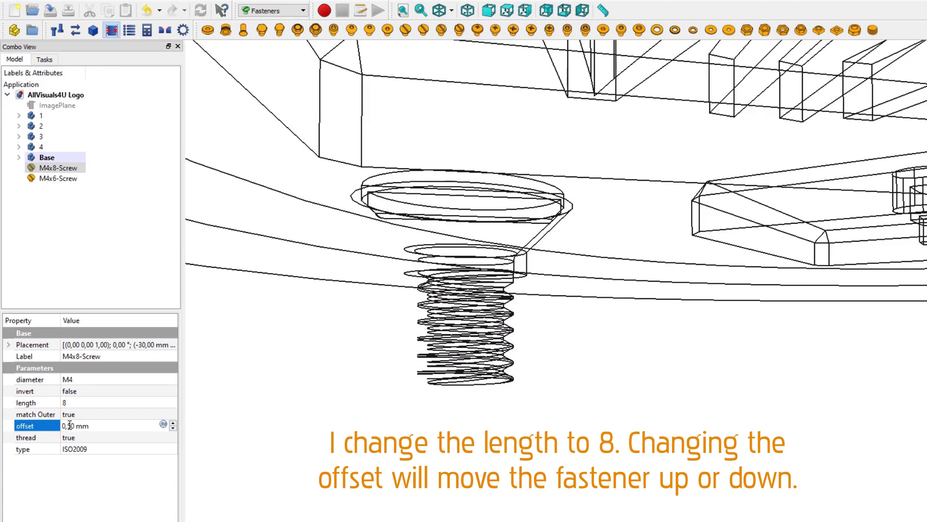
pyautogui.moveTo(676, 439); pyautogui.dragTo(651, 352, button='middle')
# - Return the display style to As is and set the length of the remaining M4x6 screw to 8
pyautogui.click(451, 10)
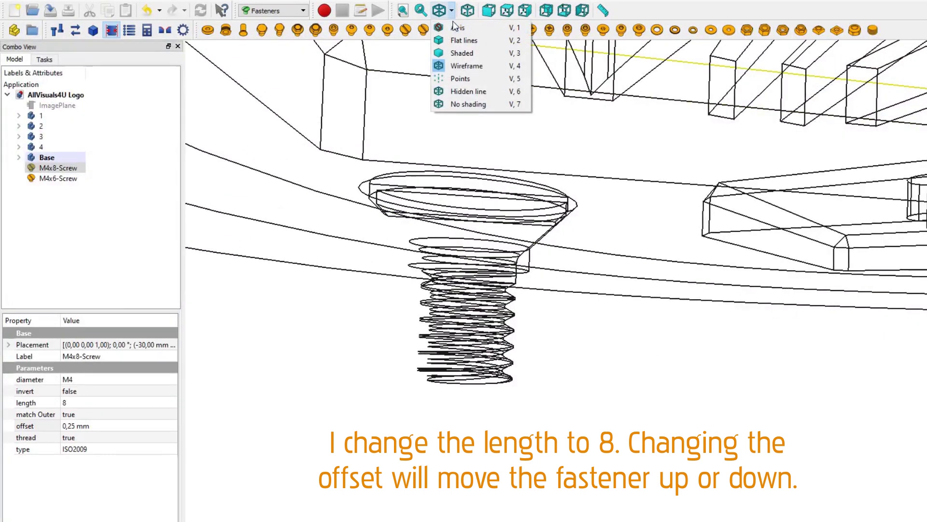
pyautogui.click(463, 56)
pyautogui.moveTo(660, 387); pyautogui.dragTo(728, 362, button='middle')
pyautogui.scroll(-3, 751, 264)
pyautogui.moveTo(751, 264); pyautogui.dragTo(693, 309, button='middle')
pyautogui.click(57, 178)
pyautogui.click(95, 402)
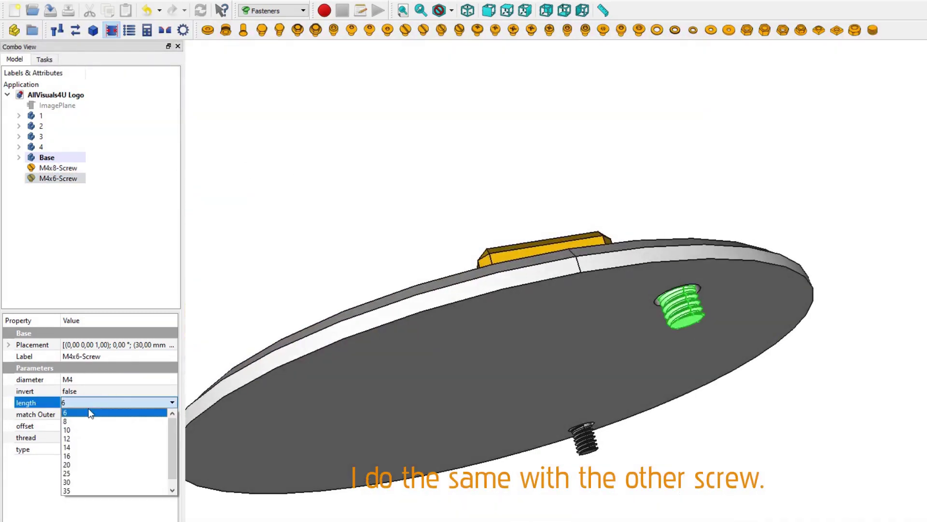
pyautogui.click(85, 418)
# - Set the offset of M4x8-Screw001 to 0.25 mm, matching the other screw
pyautogui.click(57, 167)
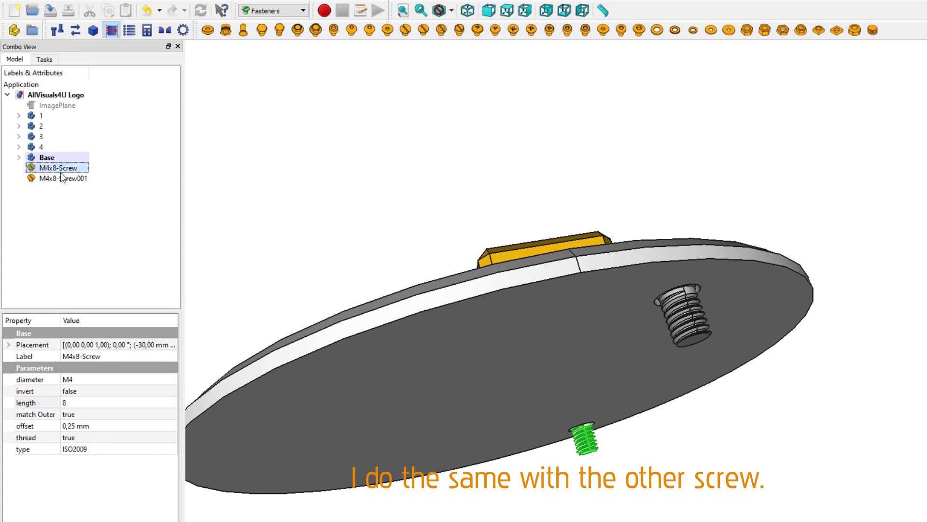
pyautogui.click(60, 178)
pyautogui.click(70, 426)
pyautogui.write('0,25')
pyautogui.press('Return')
# - Check how both screws sit in the base plate using the wireframe display, and return to the As is display
pyautogui.scroll(5, 877, 322)
pyautogui.moveTo(801, 151); pyautogui.dragTo(741, 219, button='middle')
pyautogui.click(451, 12)
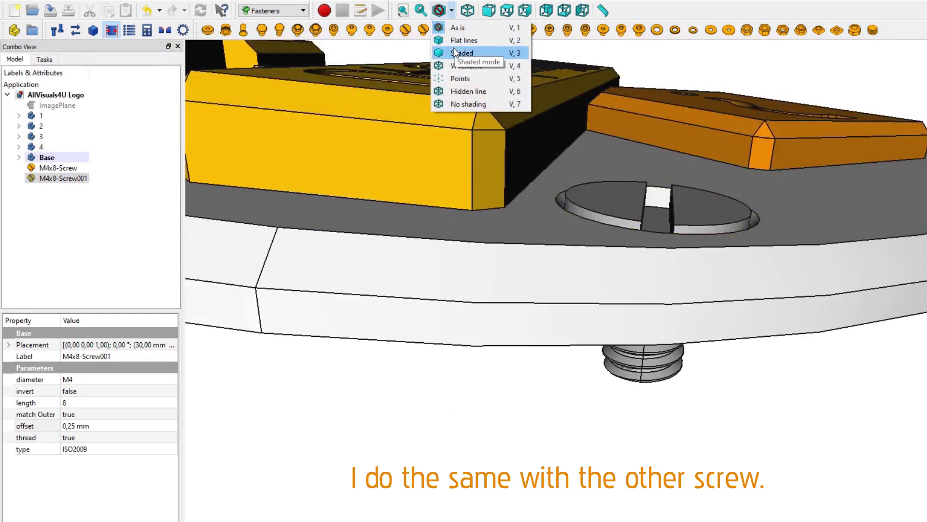
pyautogui.click(456, 62)
pyautogui.moveTo(456, 61); pyautogui.dragTo(832, 370, button='middle')
pyautogui.click(75, 168)
pyautogui.click(62, 178)
pyautogui.moveTo(725, 241); pyautogui.dragTo(757, 253, button='middle')
pyautogui.click(451, 11)
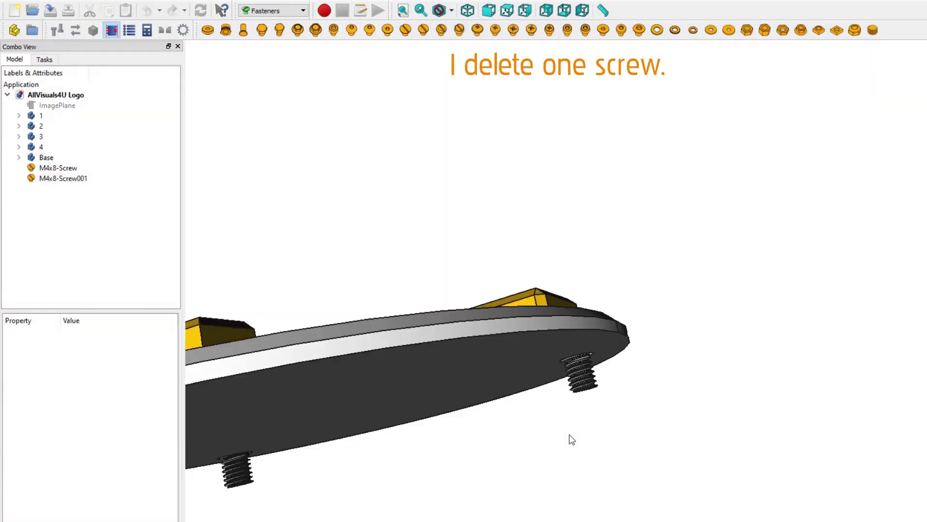
# - Delete M4x8-Screw001 from the hole beside the "4U" end of the lettering
pyautogui.moveTo(569, 437); pyautogui.dragTo(531, 268, button='middle')
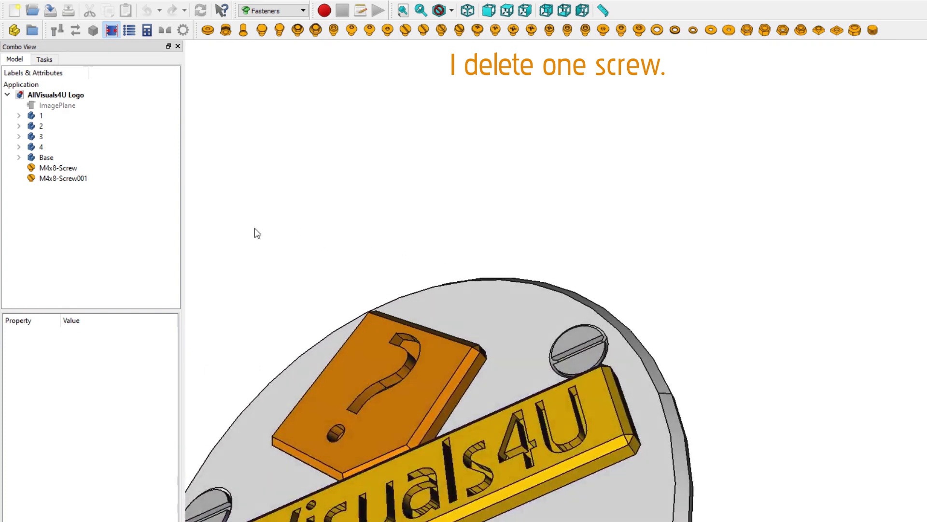
pyautogui.click(77, 179)
pyautogui.moveTo(263, 217); pyautogui.dragTo(482, 165, button='middle')
pyautogui.press('Delete')
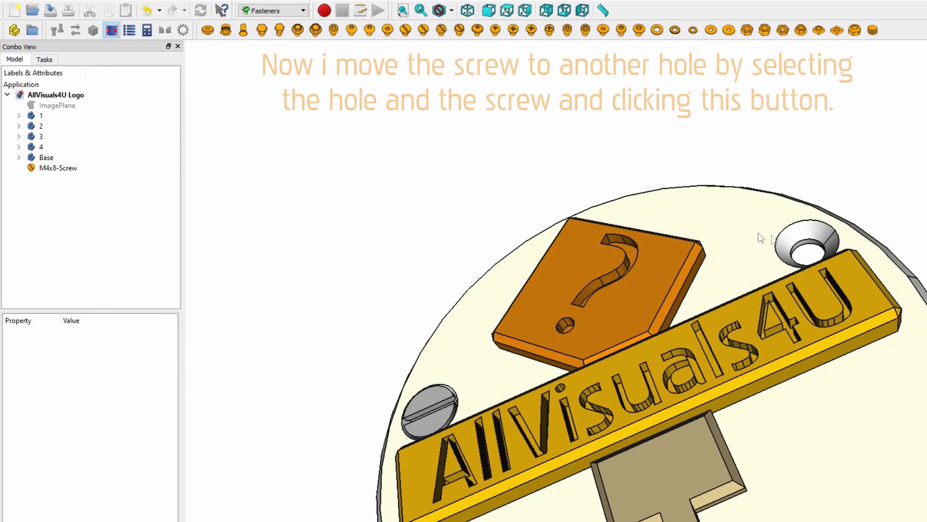
# - Move the remaining M4x8 screw to the inner circular edge of the empty hole
pyautogui.click(799, 247)
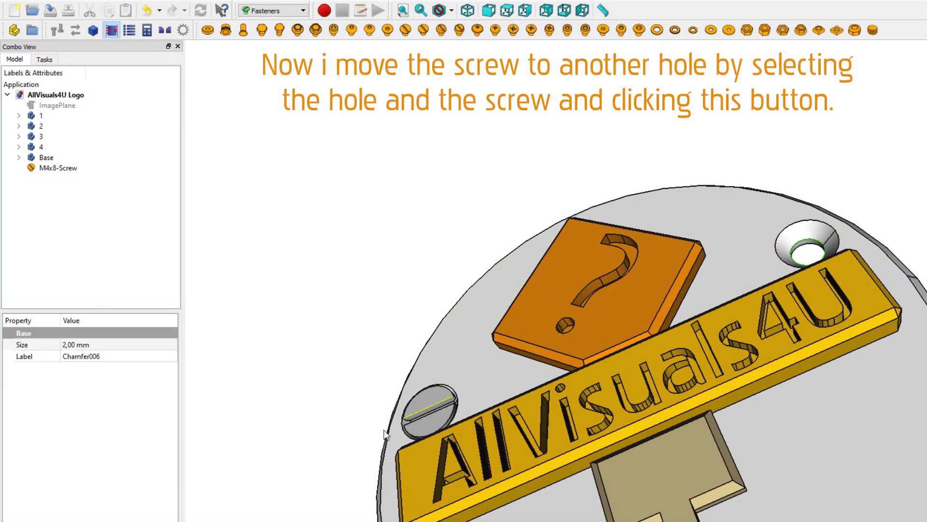
pyautogui.keyDown('ctrl'); pyautogui.click(427, 403); pyautogui.keyUp('ctrl')
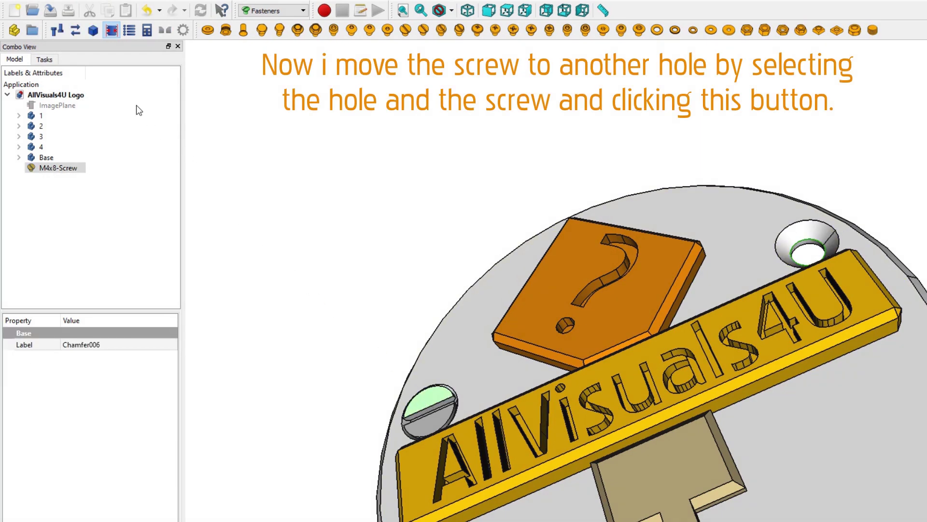
pyautogui.click(74, 31)
# - Try an offset of 1 mm on the M4x8 screw, and change its offset to -1 mm
pyautogui.moveTo(196, 178); pyautogui.dragTo(784, 366, button='middle')
pyautogui.scroll(3, 824, 300)
pyautogui.moveTo(824, 300); pyautogui.dragTo(659, 262, button='middle')
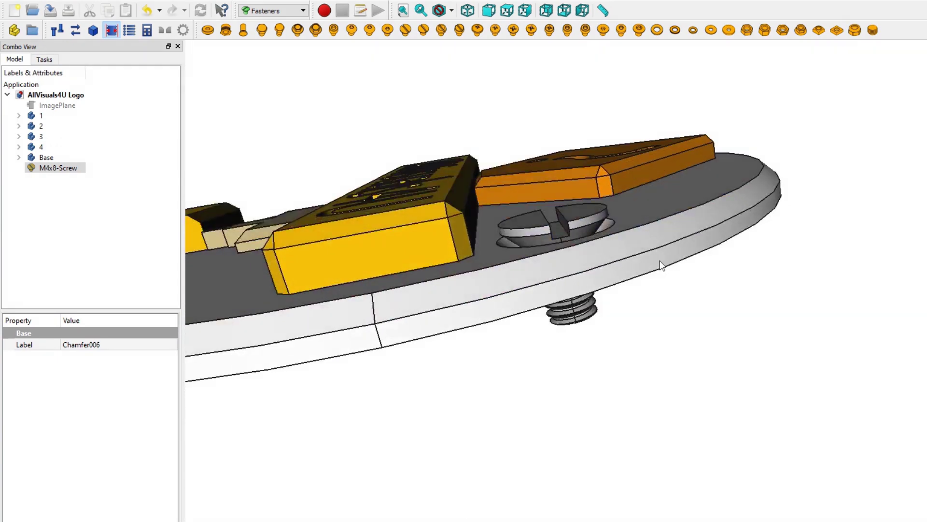
pyautogui.click(63, 170)
pyautogui.click(108, 427)
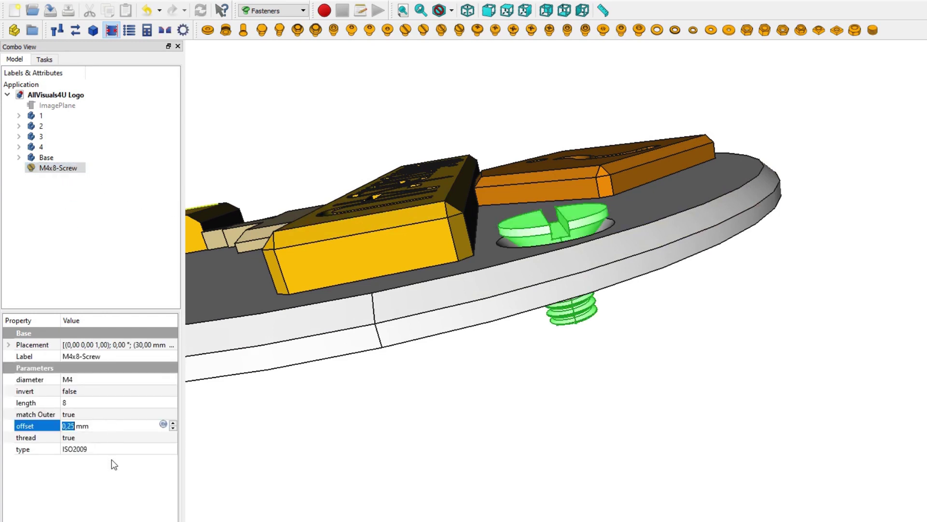
pyautogui.write('1')
pyautogui.press('Return')
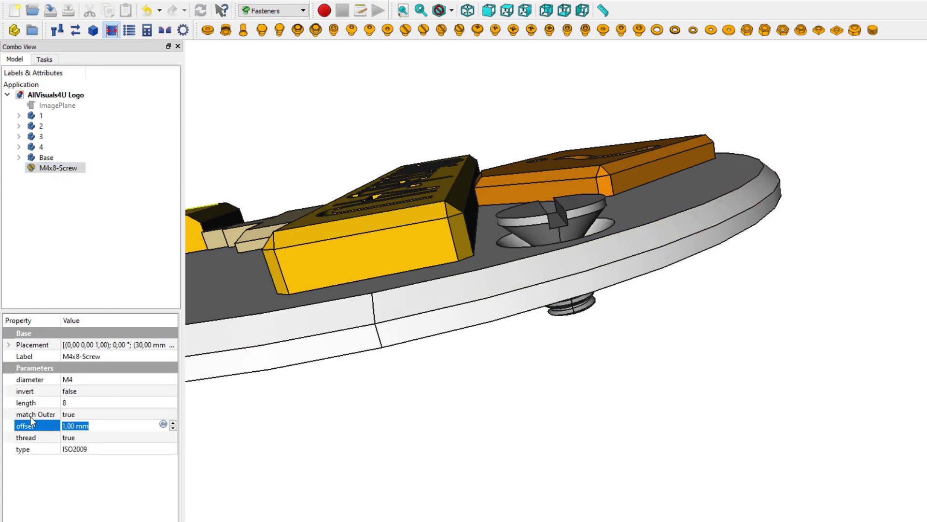
pyautogui.press('Return')
pyautogui.moveTo(615, 432); pyautogui.dragTo(757, 410, button='middle')
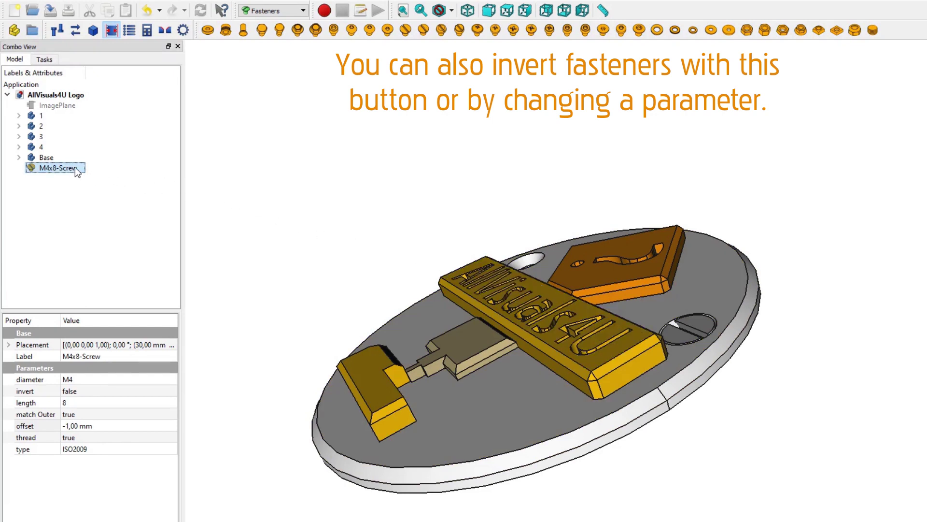
# - Invert the M4x8 screw repeatedly with the invert command, ending with its head facing up
pyautogui.click(57, 33)
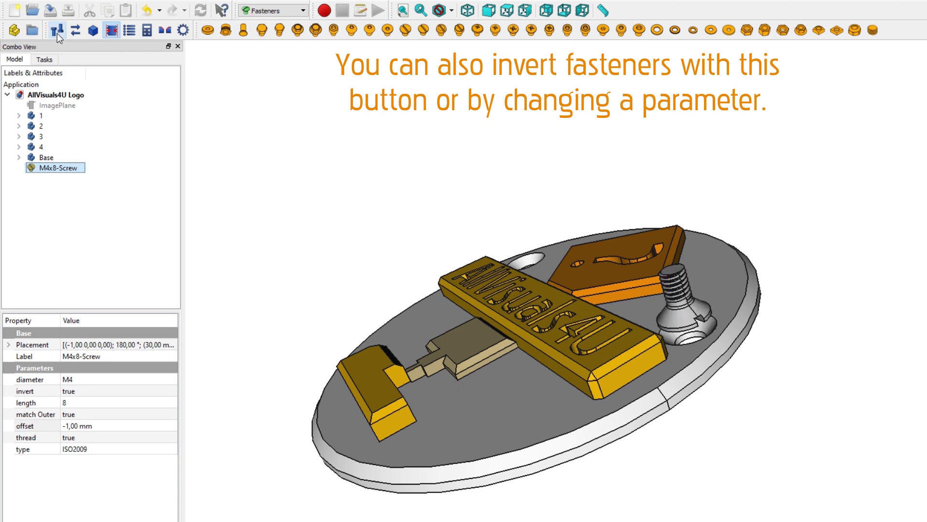
pyautogui.moveTo(879, 441); pyautogui.dragTo(556, 270, button='middle')
pyautogui.click(73, 170)
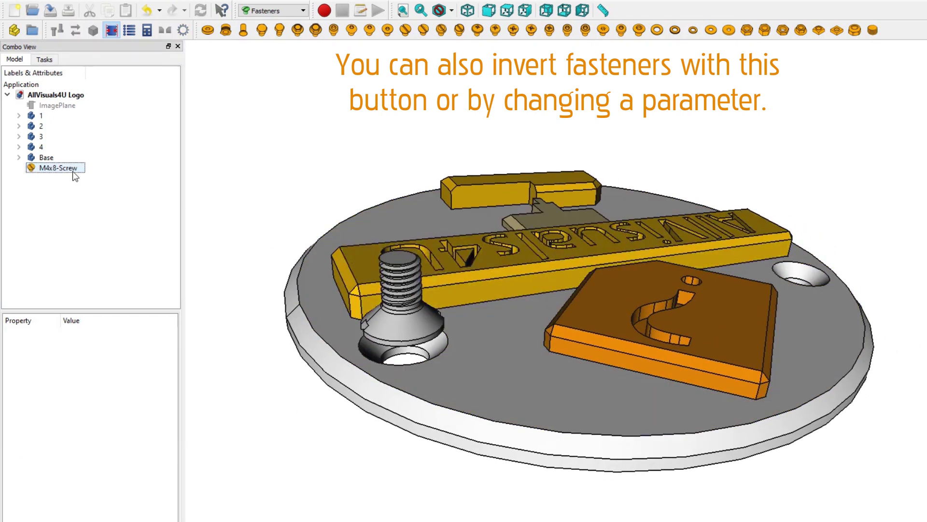
pyautogui.click(63, 30)
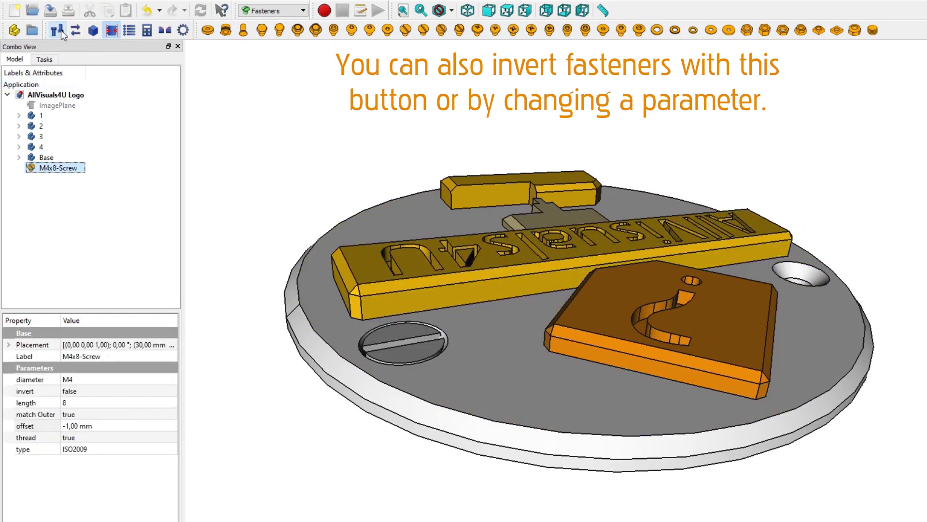
pyautogui.click(60, 31)
pyautogui.click(61, 31)
pyautogui.click(61, 31)
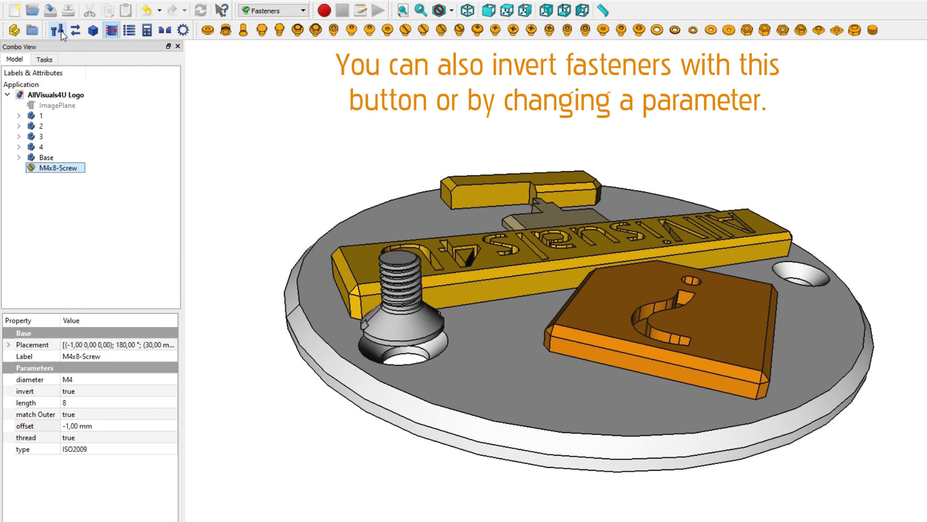
pyautogui.click(61, 31)
# - Set the M4x8 screw's invert parameter to true and back to false
pyautogui.click(84, 389)
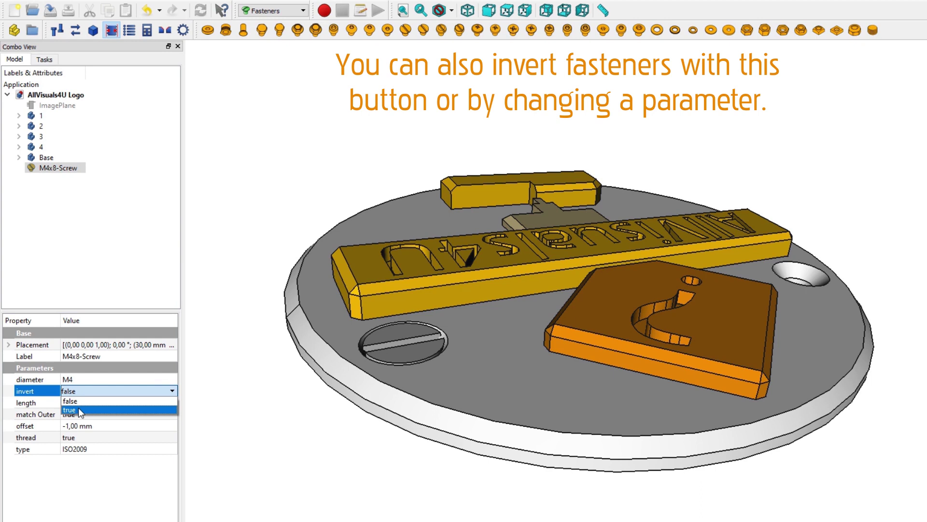
pyautogui.click(78, 410)
pyautogui.click(80, 392)
pyautogui.click(70, 402)
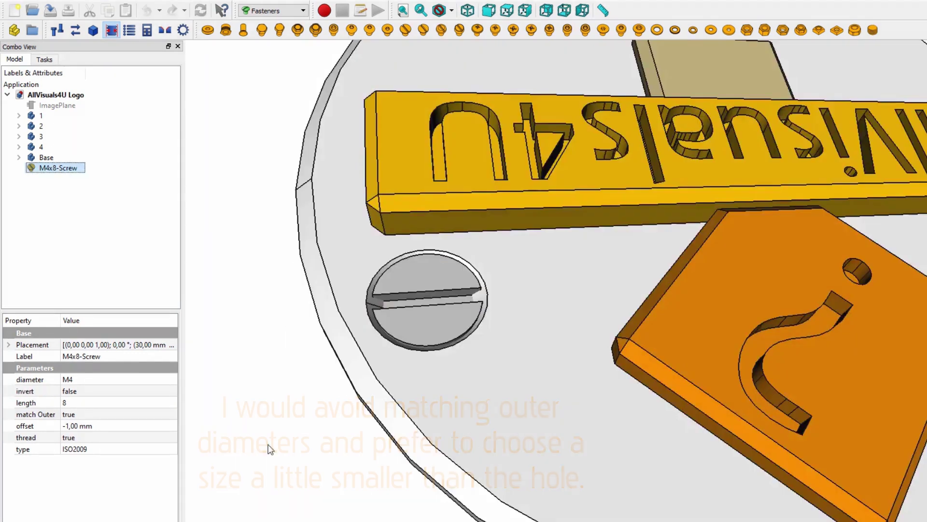
# - Set match Outer to false for the M4x8 screw
pyautogui.click(170, 414)
pyautogui.click(121, 415)
pyautogui.click(109, 425)
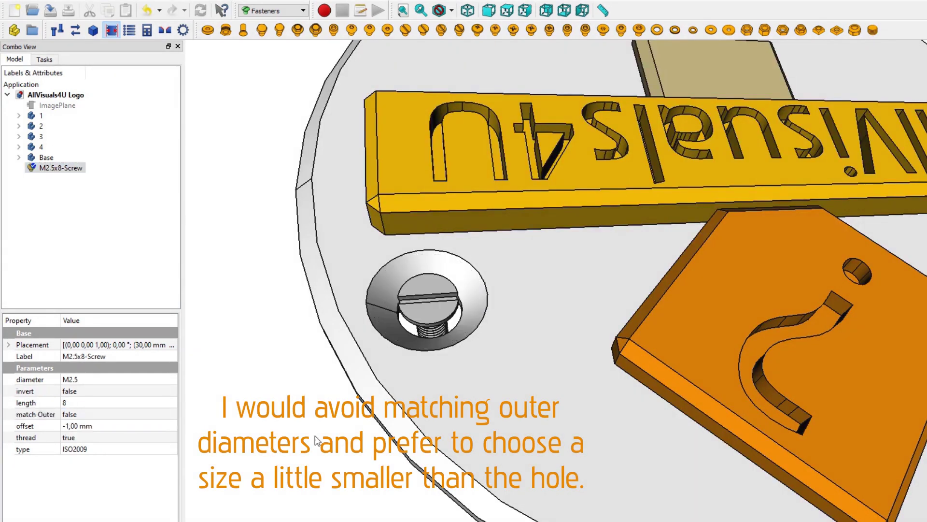
# - Set the diameter of the screw to M4 with match Outer turned off
pyautogui.click(141, 260)
pyautogui.click(60, 168)
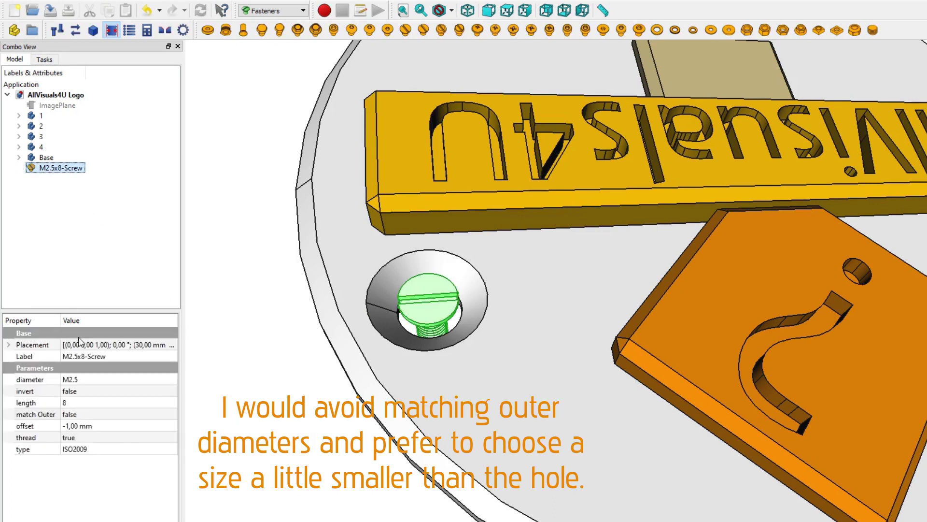
pyautogui.doubleClick(92, 379)
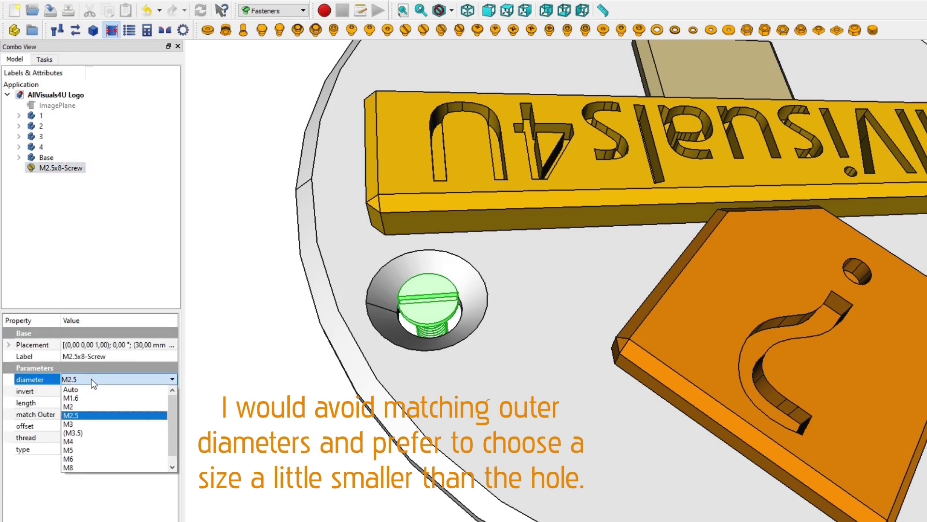
pyautogui.click(90, 441)
pyautogui.click(70, 213)
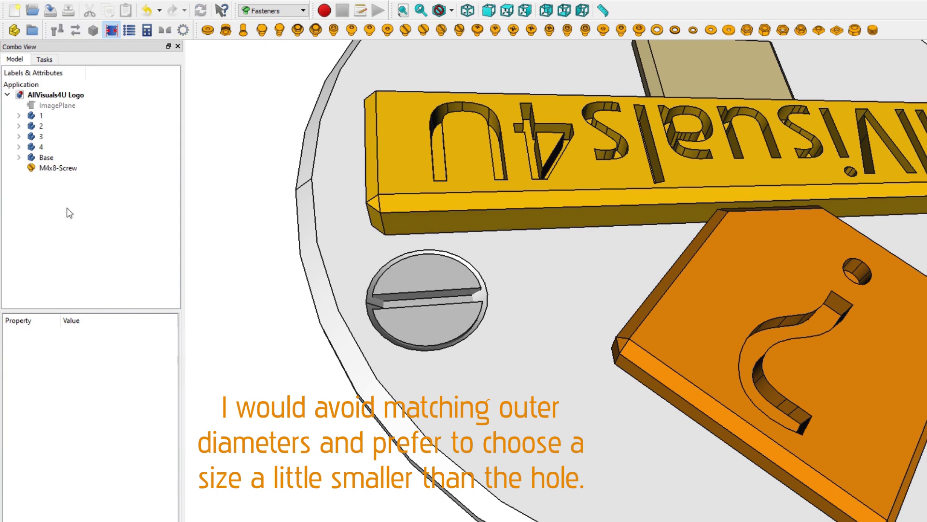
# - Set the screw's match Outer parameter back to true
pyautogui.click(48, 169)
pyautogui.doubleClick(92, 413)
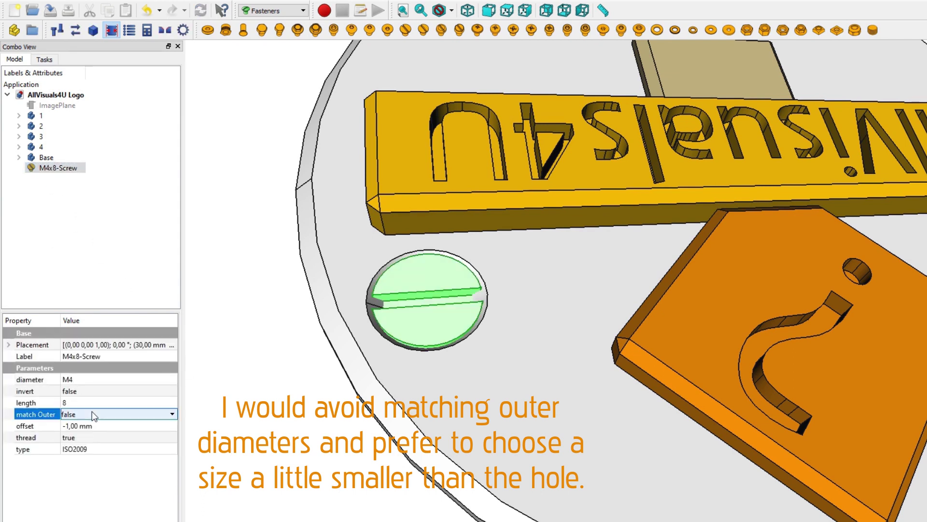
pyautogui.click(90, 432)
pyautogui.click(222, 439)
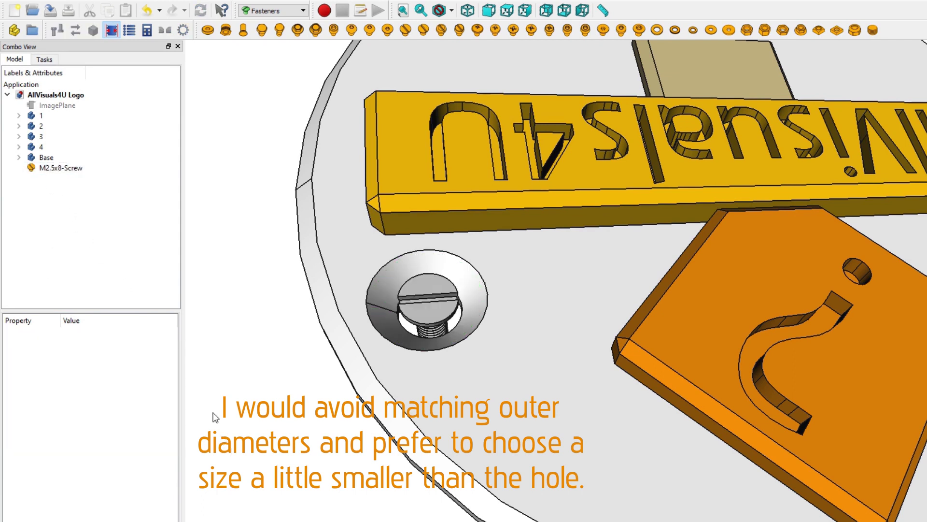
# - Examine the screw's fit in the countersunk hole and set its diameter to M5
pyautogui.click(60, 169)
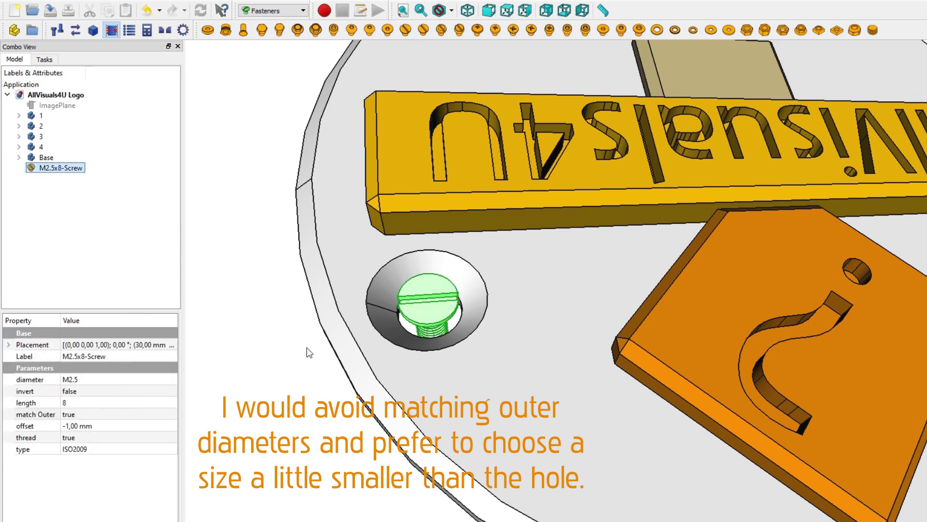
pyautogui.moveTo(554, 253); pyautogui.dragTo(443, 258, button='middle')
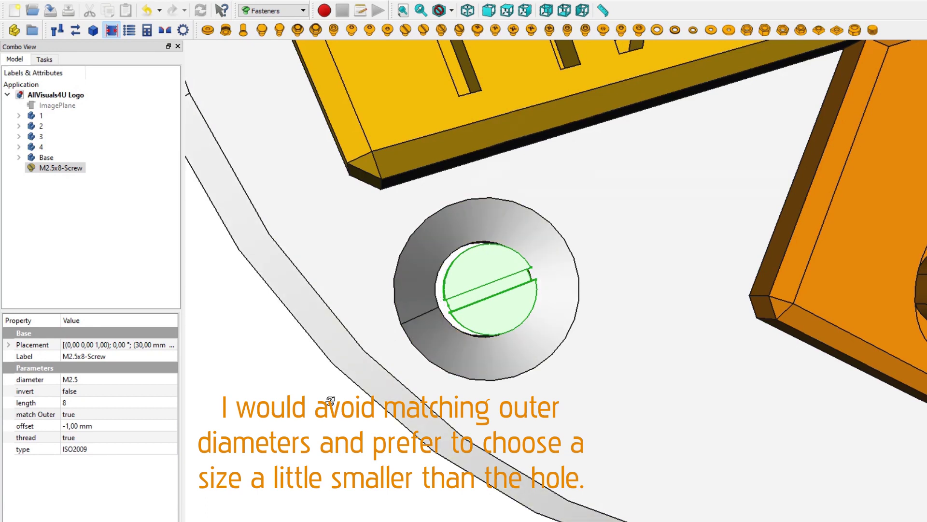
pyautogui.moveTo(458, 260); pyautogui.dragTo(811, 261, button='middle')
pyautogui.click(116, 379)
pyautogui.click(111, 449)
pyautogui.moveTo(259, 387); pyautogui.dragTo(502, 480, button='middle')
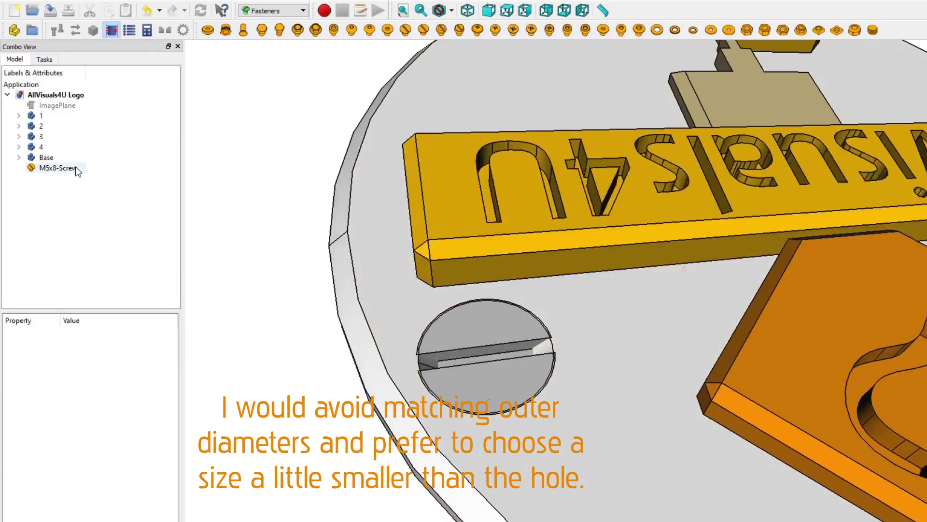
# - Set the diameter of the M5x8 screw to M4
pyautogui.click(77, 168)
pyautogui.click(89, 381)
pyautogui.click(81, 439)
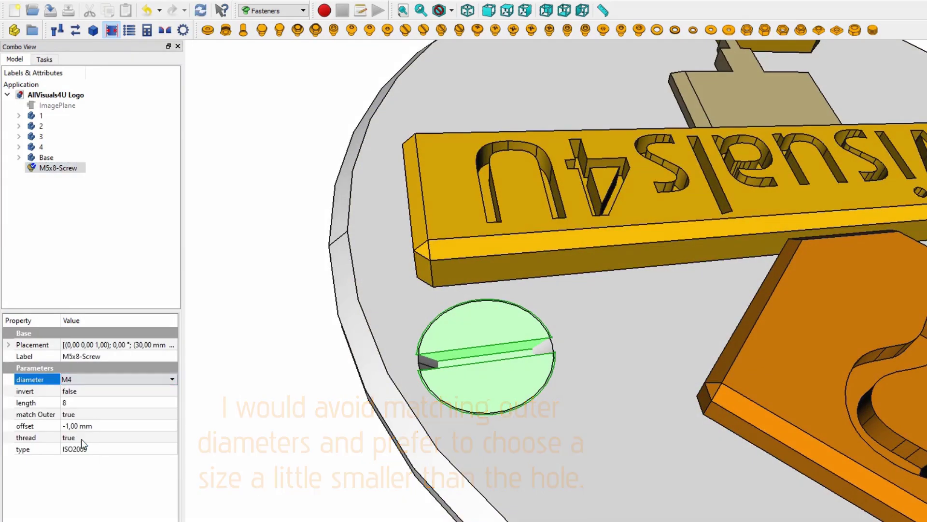
# - Change the M4x8 screw's fastener type to ISO1207 and view it from the side
pyautogui.click(103, 451)
pyautogui.click(103, 451)
pyautogui.click(103, 451)
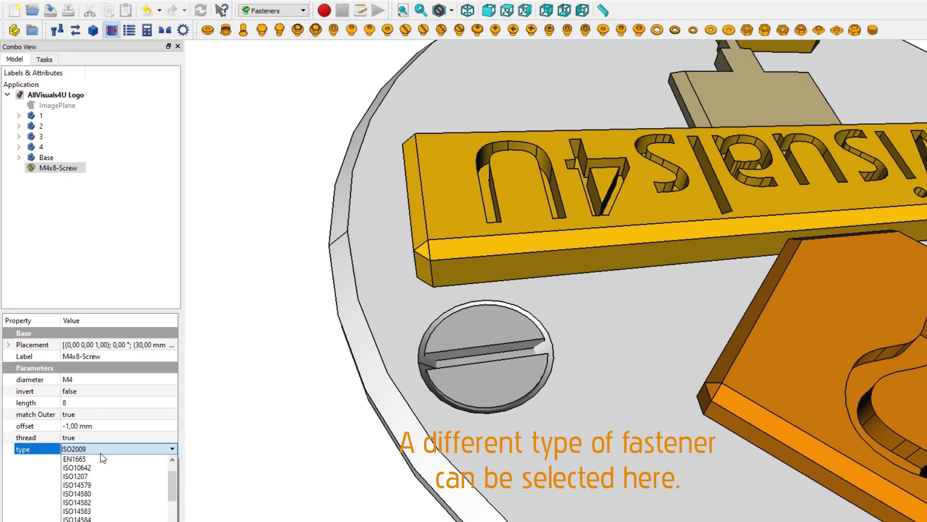
pyautogui.click(75, 476)
pyautogui.moveTo(241, 468); pyautogui.dragTo(351, 248, button='middle')
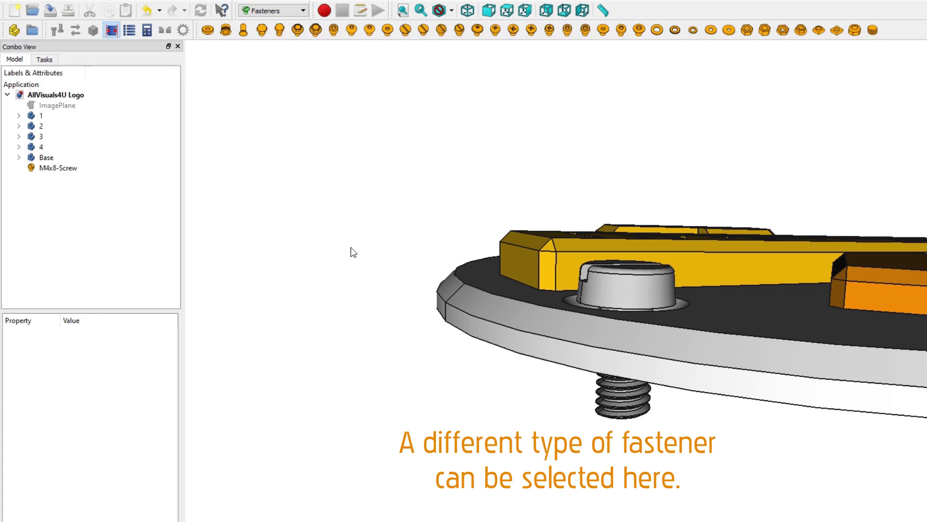
# - Change the M4x8 screw's fastener type to ISO7047 and inspect its head in the hole
pyautogui.click(54, 169)
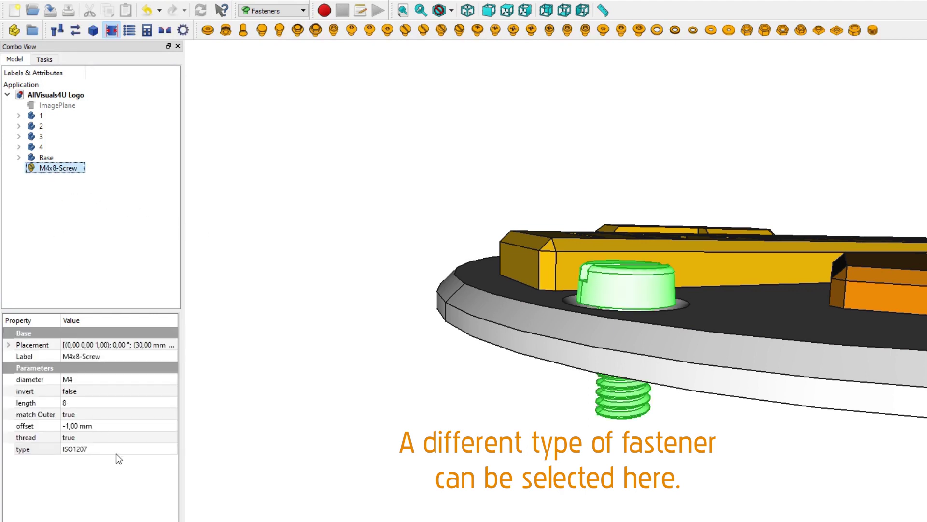
pyautogui.click(145, 449)
pyautogui.click(172, 449)
pyautogui.moveTo(173, 465); pyautogui.dragTo(176, 512)
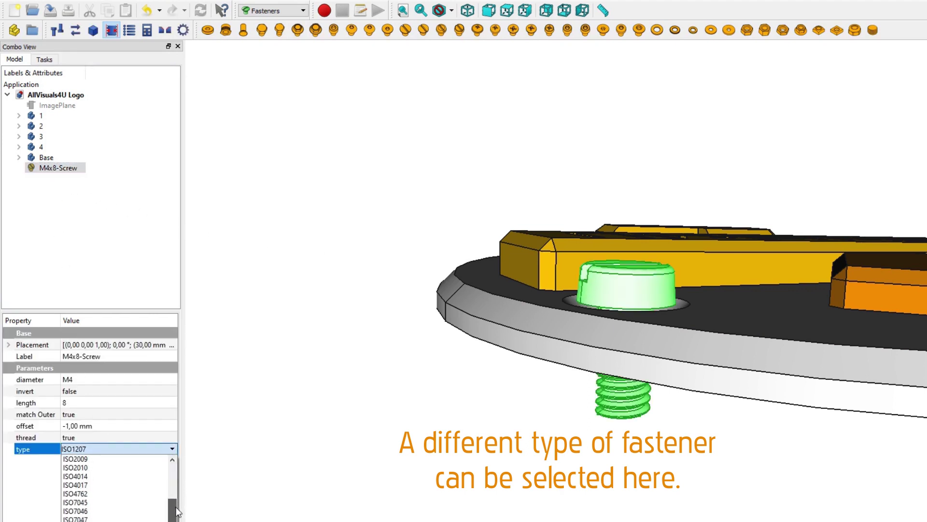
pyautogui.click(156, 511)
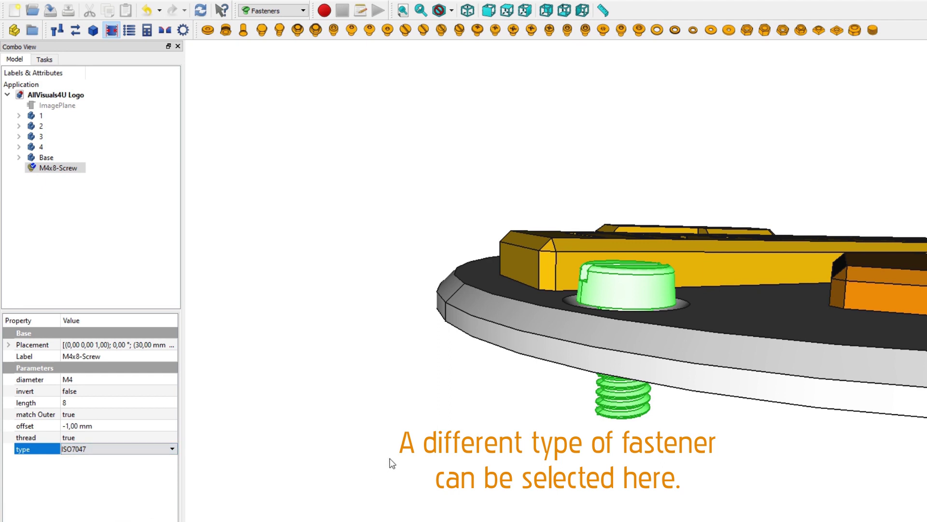
pyautogui.click(452, 442)
pyautogui.moveTo(452, 441); pyautogui.dragTo(459, 325, button='middle')
pyautogui.scroll(3, 441, 265)
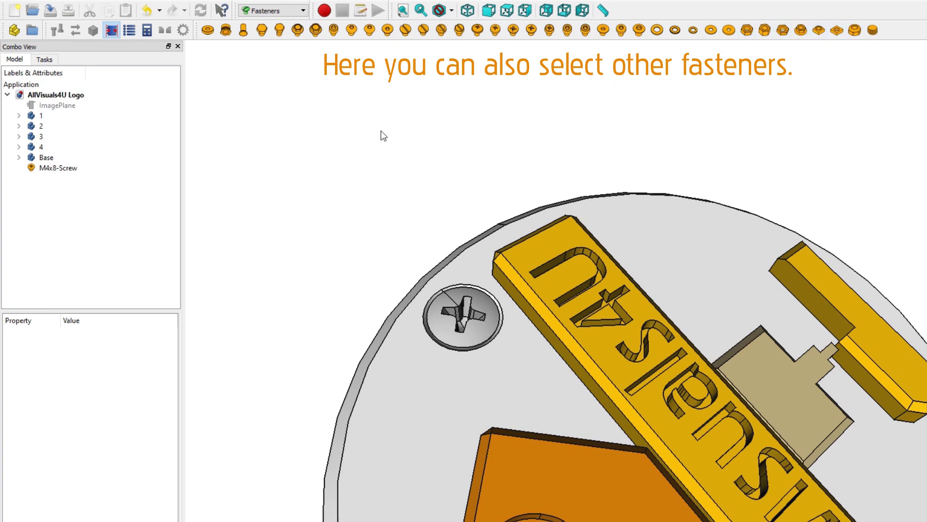
# - Delete the M4x8 screw from the base plate
pyautogui.scroll(-3, 378, 134)
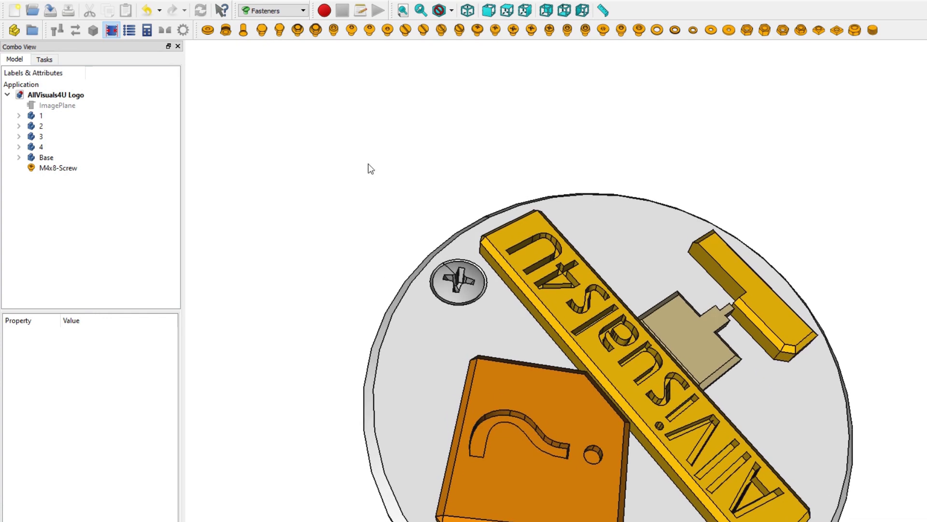
pyautogui.click(68, 169)
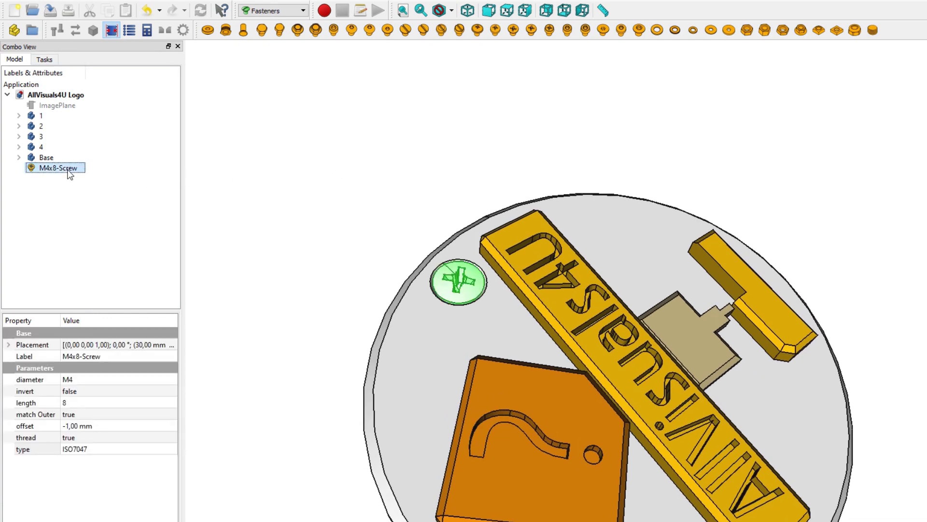
pyautogui.press('Delete')
# - Add an ISO2009 slotted countersunk screw to the inner circular edge of each of the base plate's two holes
pyautogui.click(468, 10)
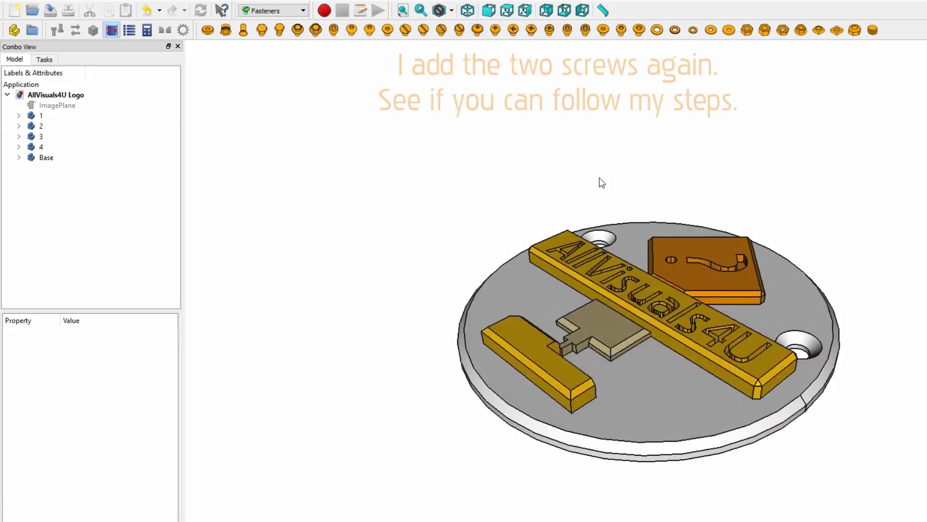
pyautogui.press('2')
pyautogui.scroll(4, 586, 201)
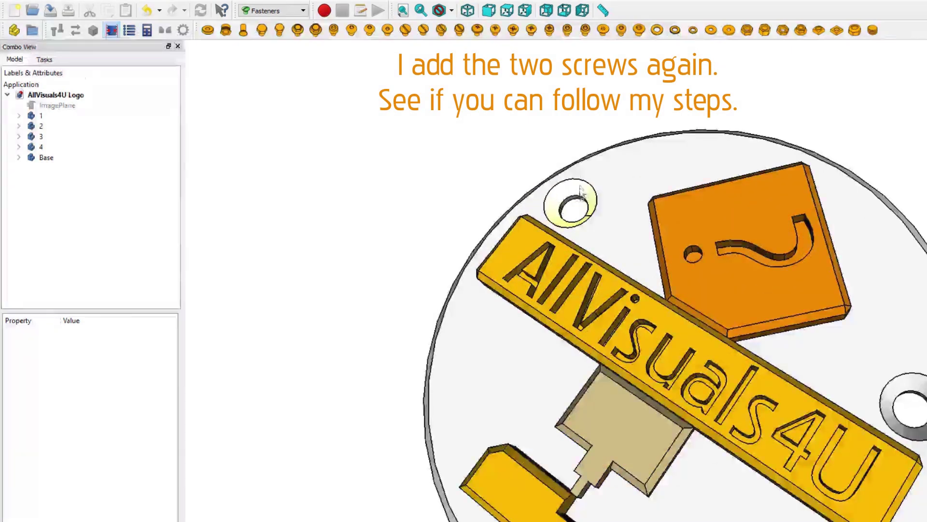
pyautogui.click(580, 198)
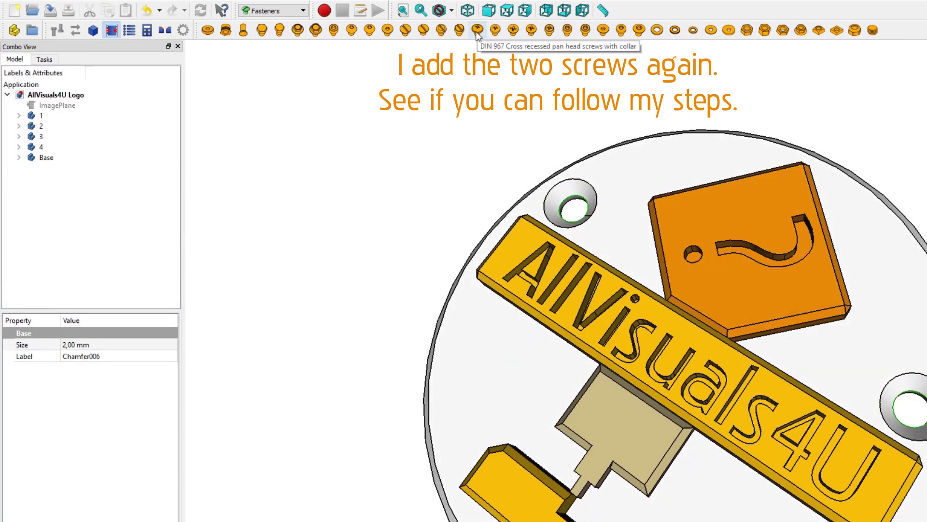
pyautogui.click(407, 30)
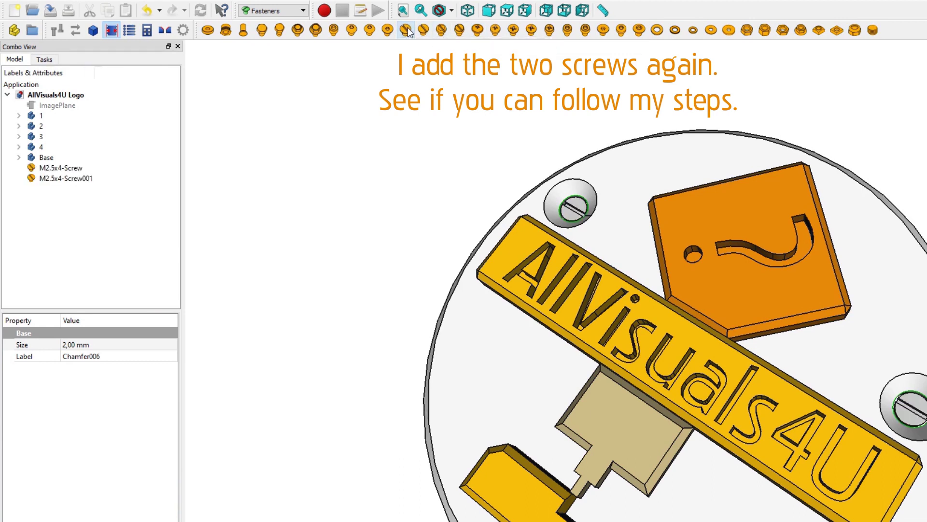
# - Set match Outer to false for both new M2.5x4 screws
pyautogui.click(70, 168)
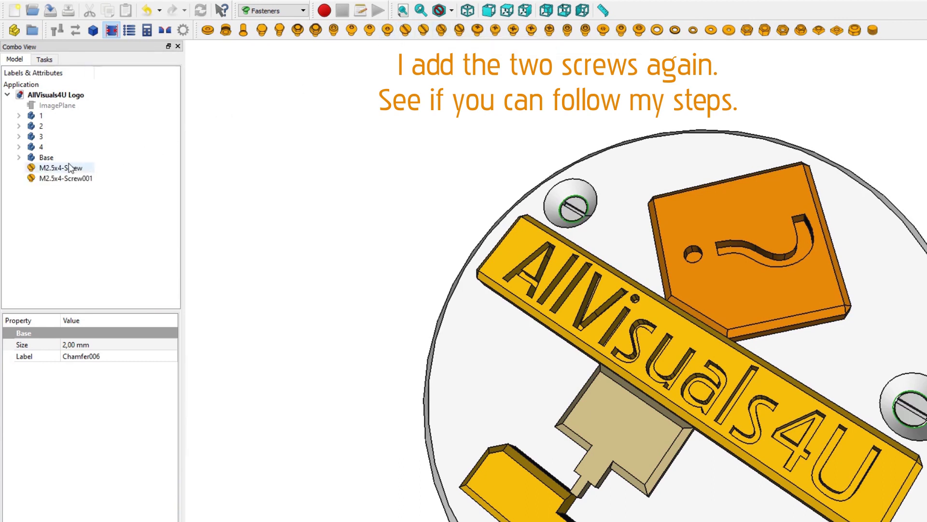
pyautogui.keyDown('ctrl'); pyautogui.click(75, 178); pyautogui.keyUp('ctrl')
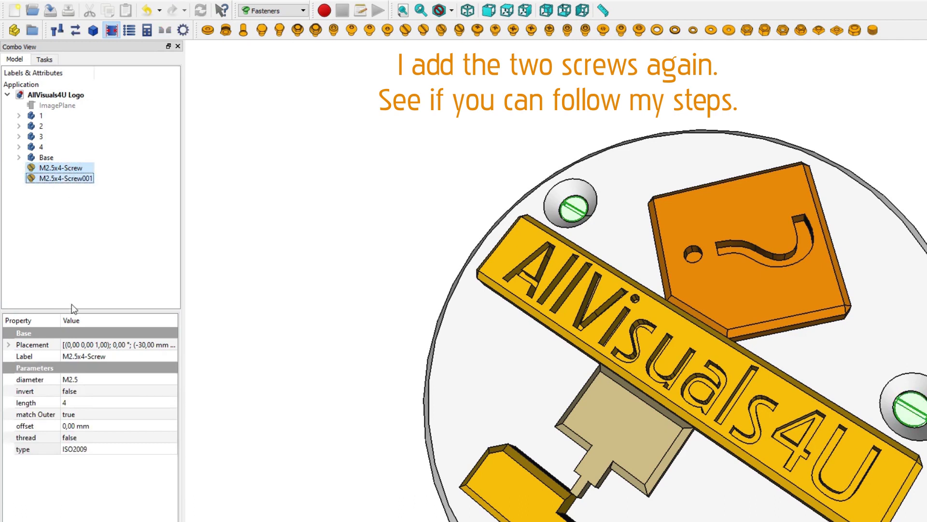
pyautogui.click(86, 414)
pyautogui.click(86, 416)
pyautogui.click(82, 433)
# - Set the diameter of both M2.5x4 slotted countersunk screws to M4
pyautogui.click(59, 178)
pyautogui.click(60, 179)
pyautogui.keyDown('ctrl'); pyautogui.click(55, 169); pyautogui.keyUp('ctrl')
pyautogui.click(89, 379)
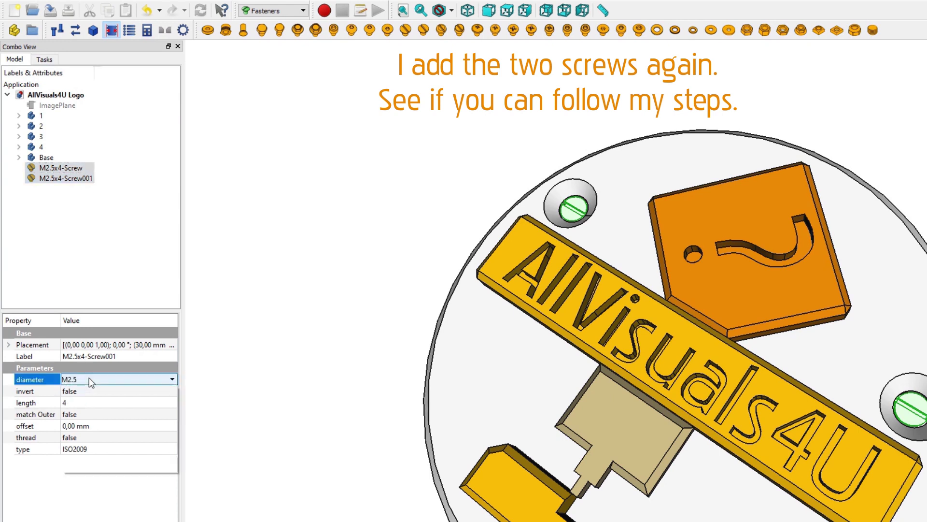
pyautogui.click(89, 378)
pyautogui.click(86, 437)
# - Turn on the thread for both M4x6 screws by setting thread to true
pyautogui.moveTo(263, 462); pyautogui.dragTo(631, 352, button='middle')
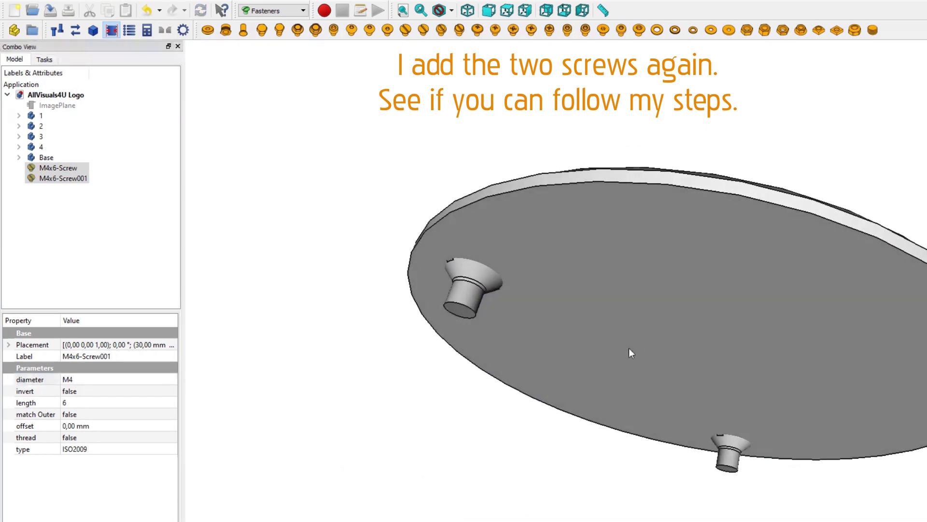
pyautogui.click(52, 170)
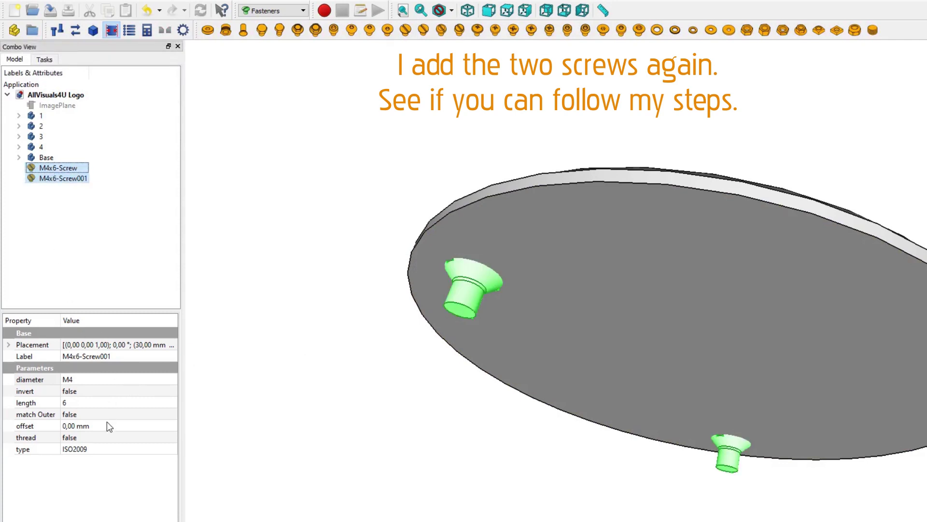
pyautogui.click(100, 437)
pyautogui.click(93, 442)
pyautogui.click(86, 453)
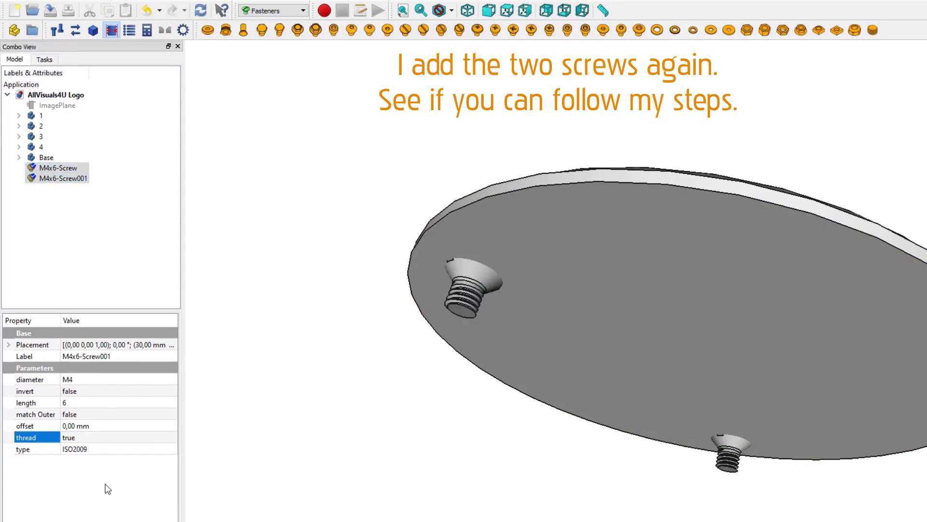
# - Set the length of both threaded M4 screws to 8
pyautogui.click(79, 401)
pyautogui.click(80, 404)
pyautogui.click(82, 426)
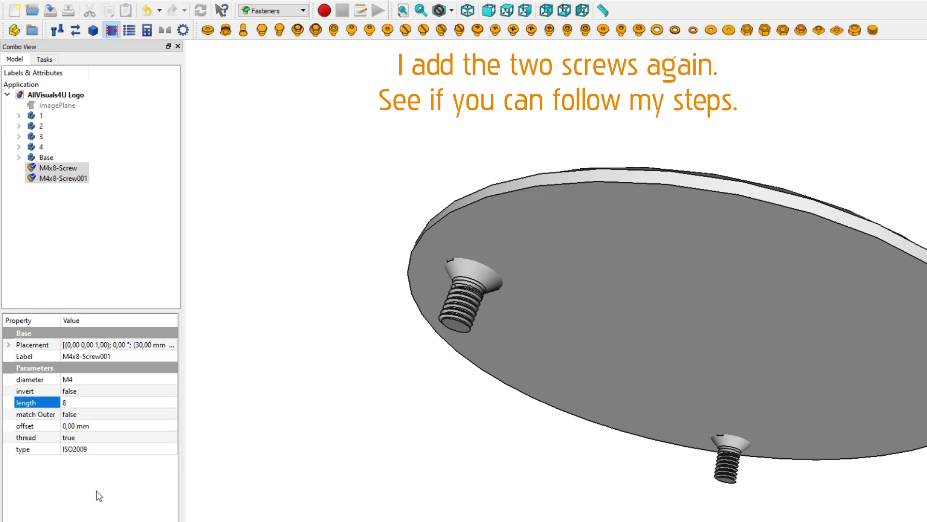
# - Set the offset of both M4x8 screws to 2.25 mm and check how their heads sit in the base plate's holes
pyautogui.doubleClick(126, 425)
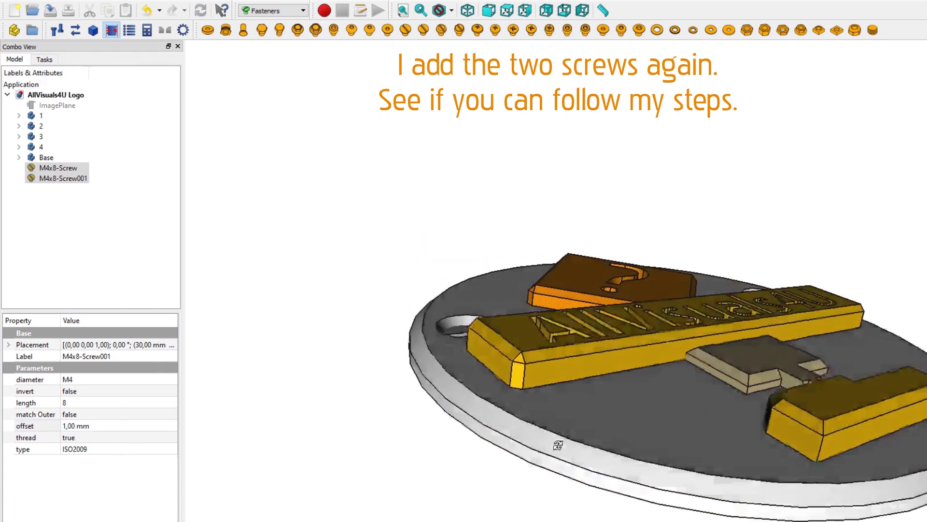
pyautogui.click(118, 426)
pyautogui.write('2')
pyautogui.press('Return')
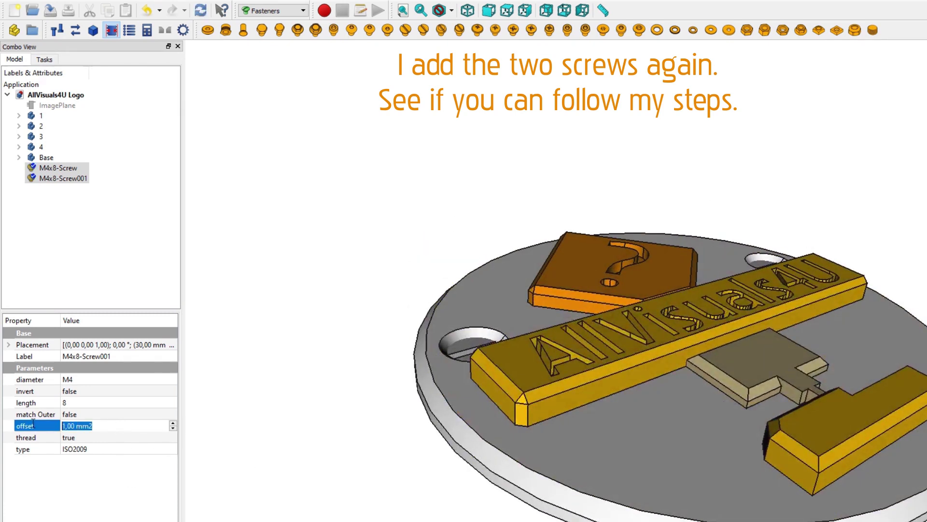
pyautogui.press('Return')
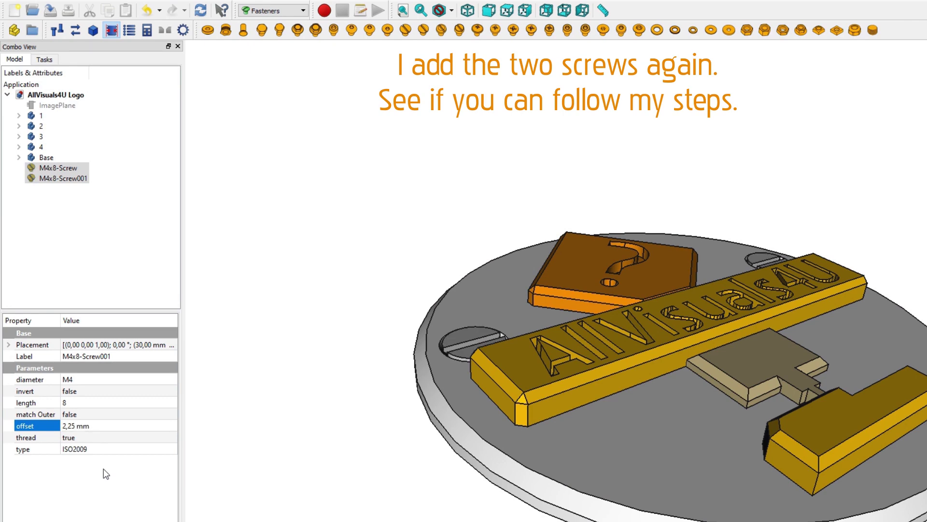
pyautogui.moveTo(362, 329); pyautogui.dragTo(438, 324, button='middle')
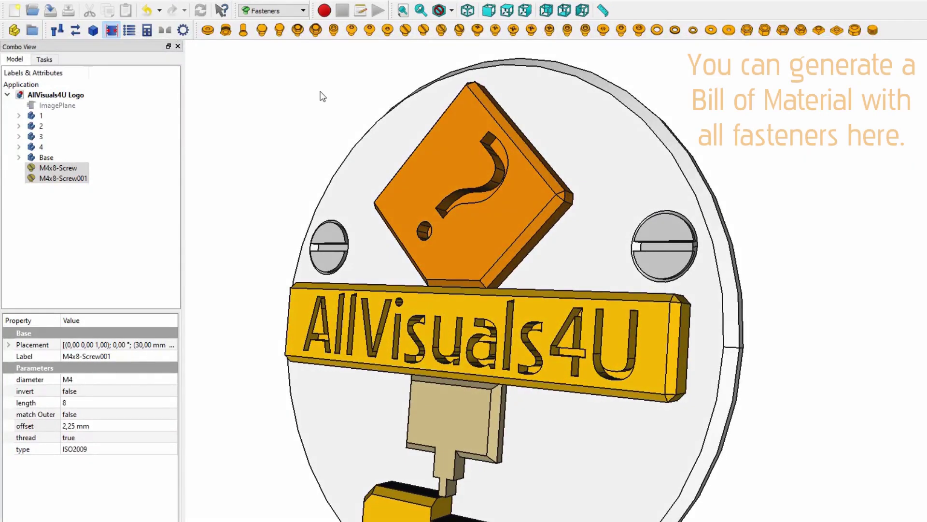
# - Generate a bill of materials for all fasteners and open its spreadsheet to review the screw type and quantity entries
pyautogui.click(272, 78)
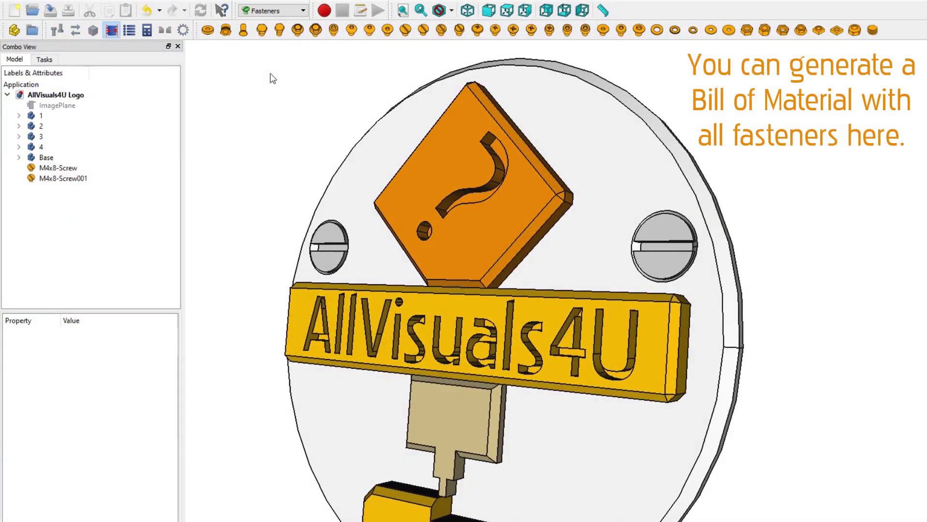
pyautogui.click(130, 30)
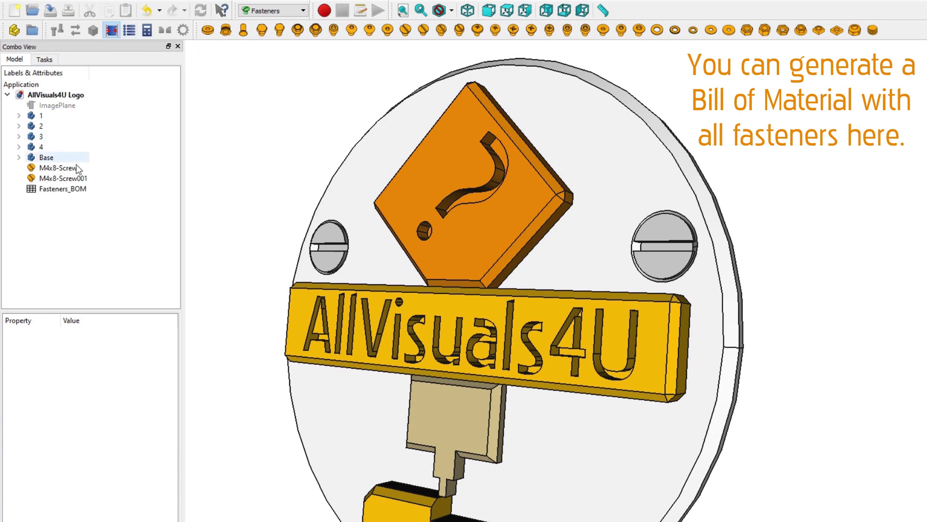
pyautogui.doubleClick(68, 189)
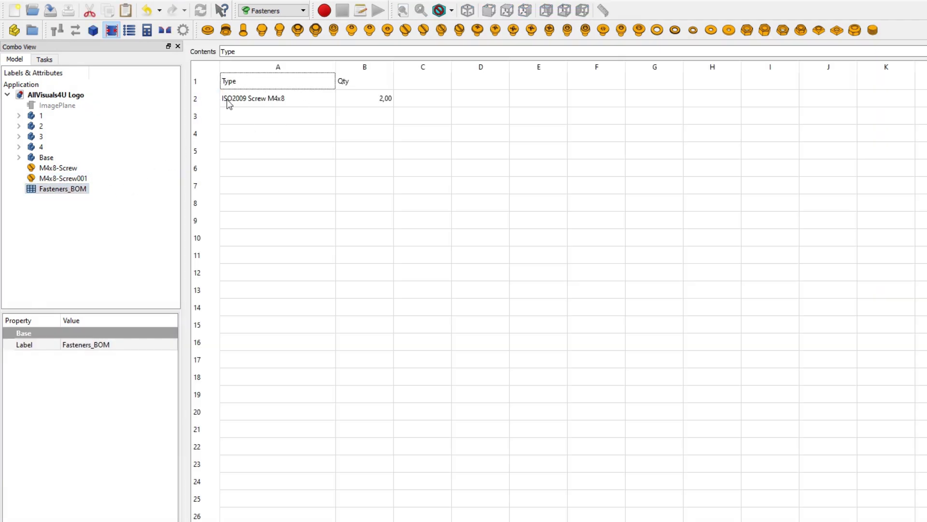
pyautogui.click(377, 98)
pyautogui.click(310, 101)
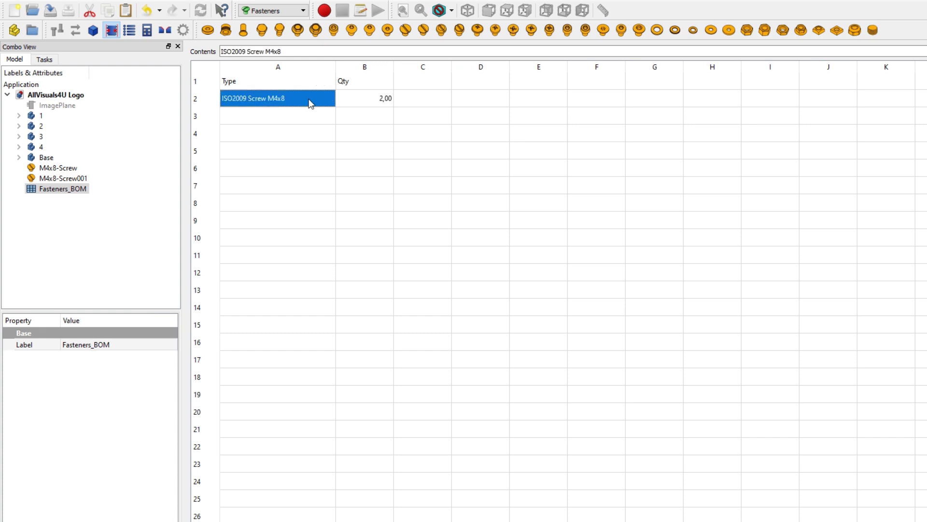